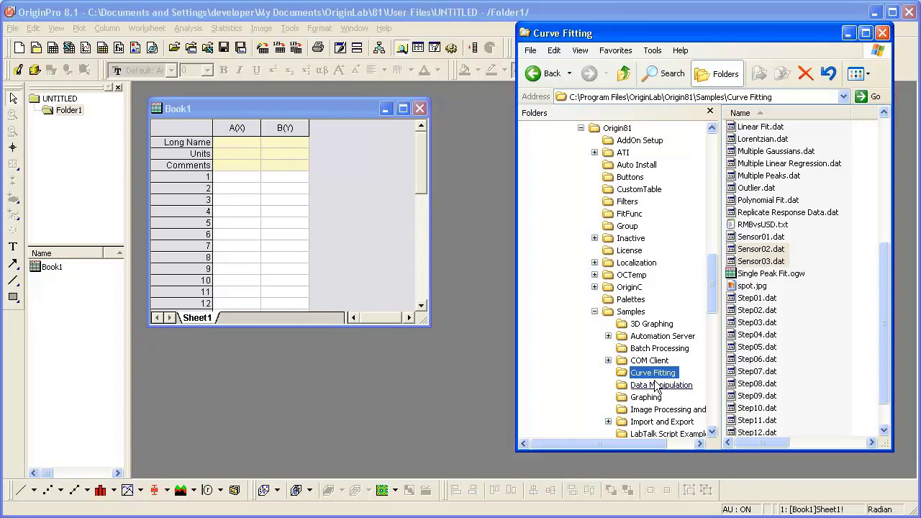
# Import Sensor01.dat from the Curve Fitting samples folder into Book1, and Sensor02.dat and Sensor03.dat into separate new workbooks.
pyautogui.click(763, 238)
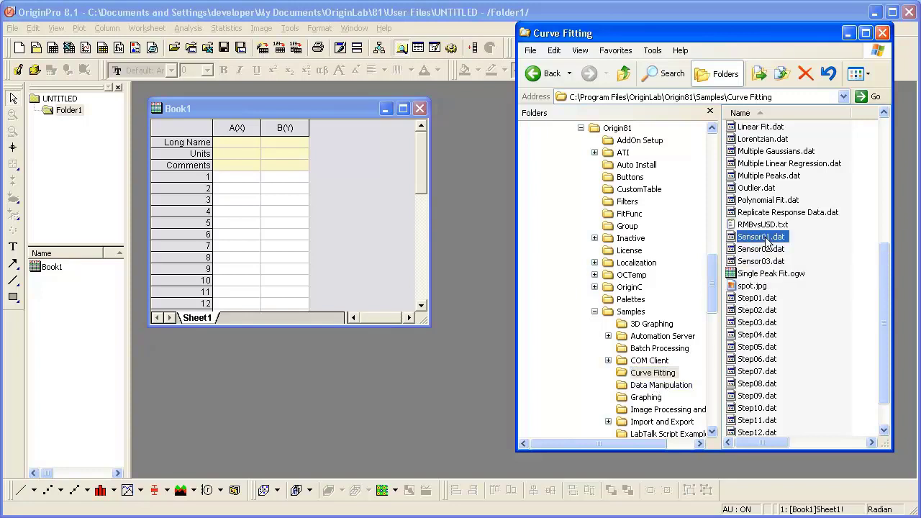
pyautogui.moveTo(765, 242); pyautogui.dragTo(360, 209)
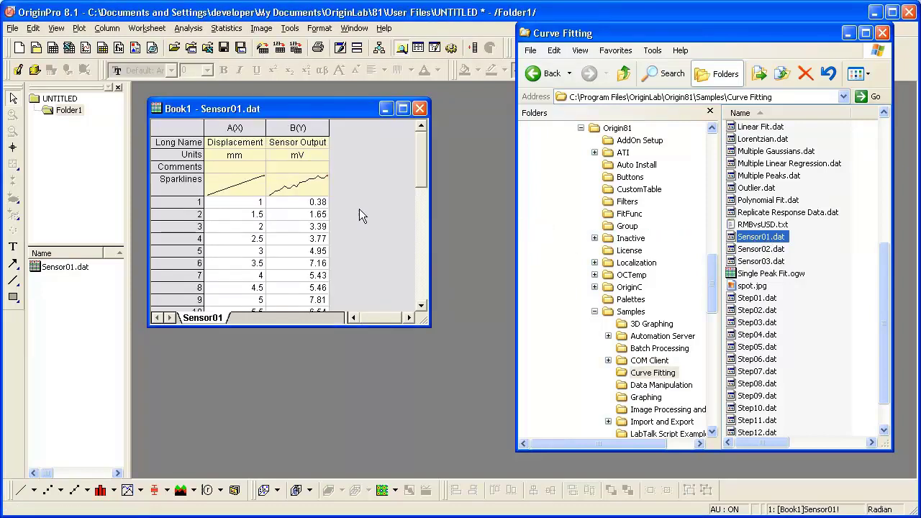
pyautogui.click(753, 249)
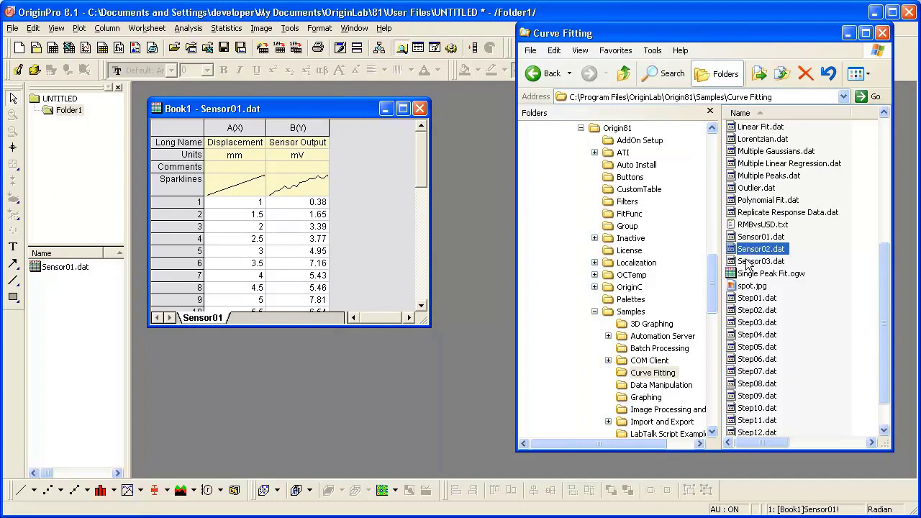
pyautogui.keyDown('shift'); pyautogui.click(752, 261); pyautogui.keyUp('shift')
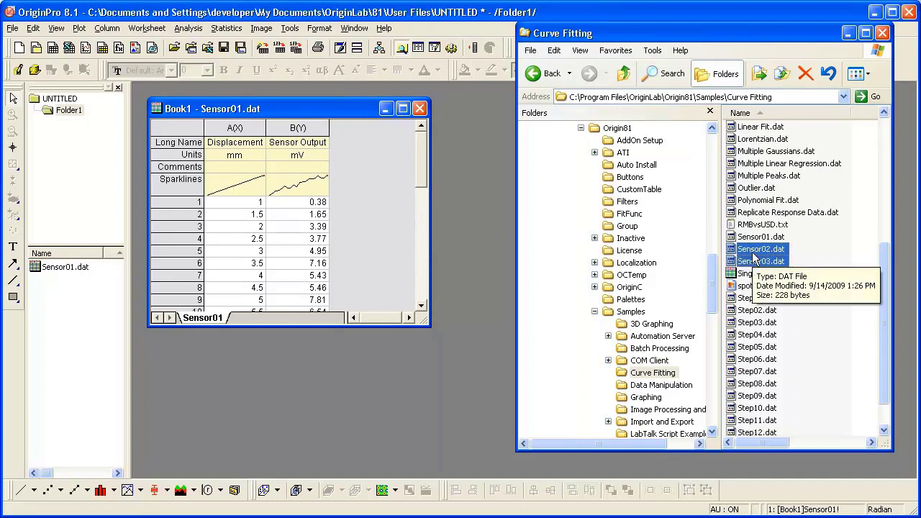
pyautogui.moveTo(753, 259); pyautogui.dragTo(482, 218)
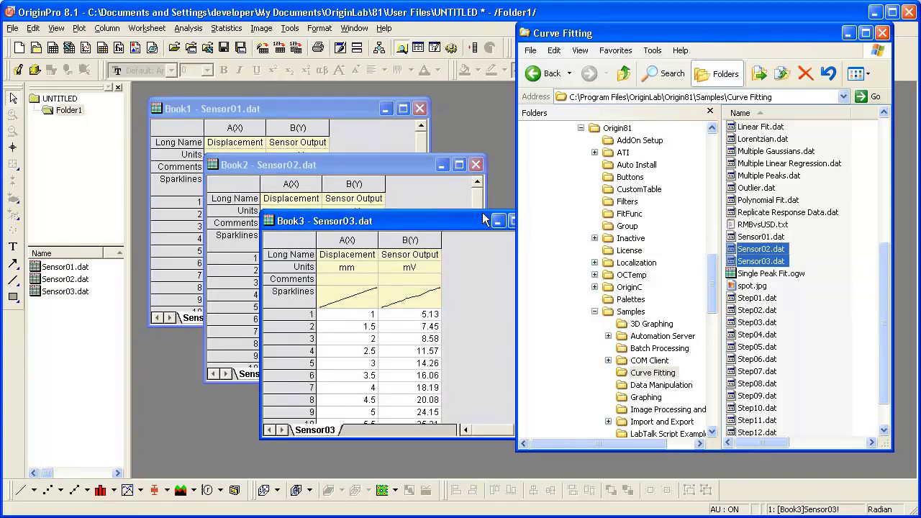
# Delete the Sensor02.dat and Sensor03.dat workbooks from Folder1.
pyautogui.click(75, 281)
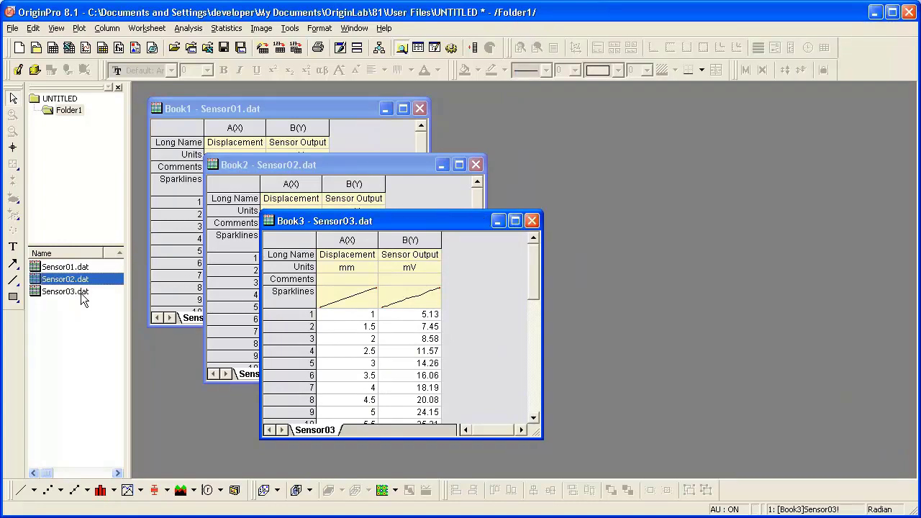
pyautogui.keyDown('shift'); pyautogui.click(80, 291); pyautogui.keyUp('shift')
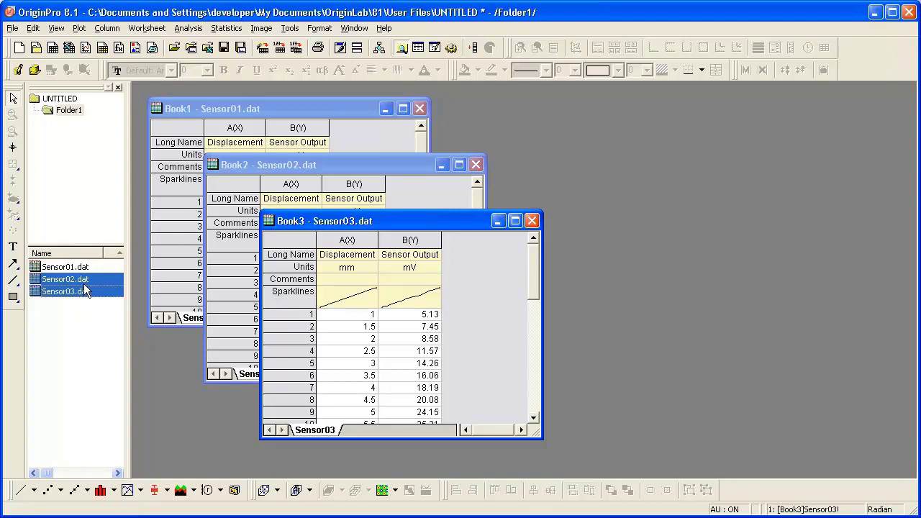
pyautogui.rightClick(85, 290)
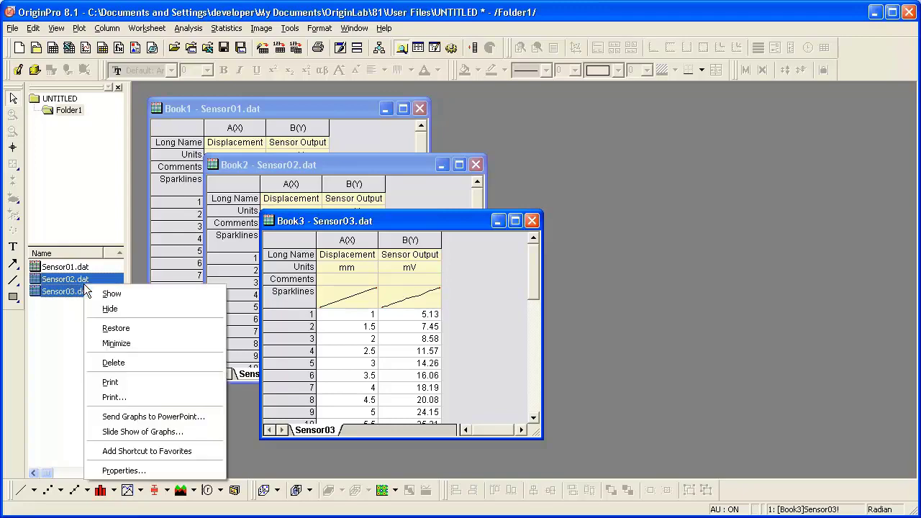
pyautogui.click(141, 364)
pyautogui.click(483, 400)
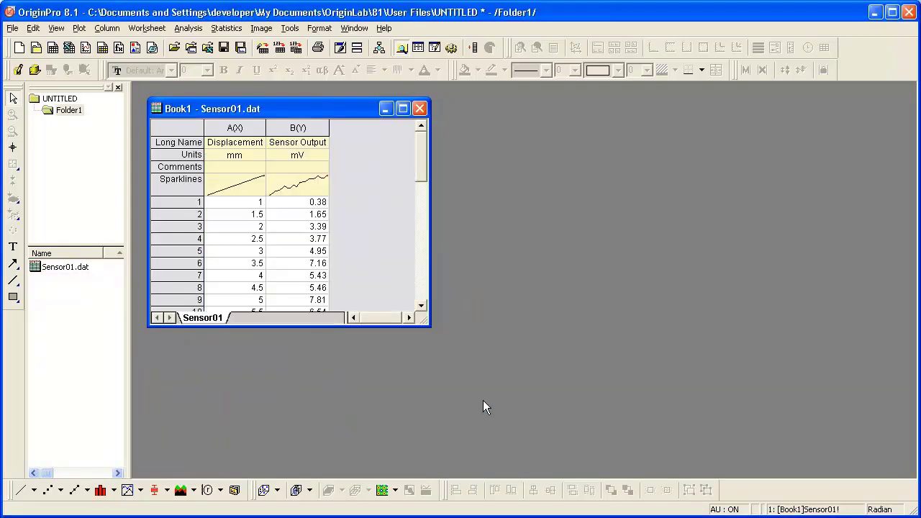
# Switch to the Curve Fitting folder window and import Sensor02.dat and Sensor03.dat onto Book1, replacing its Sensor01 data.
pyautogui.hotkey('alt', 'Tab')
pyautogui.click(731, 250)
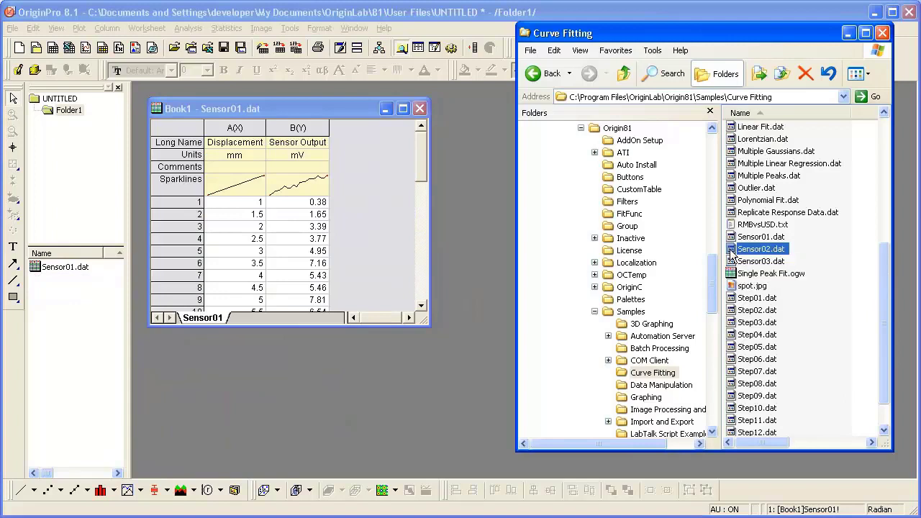
pyautogui.keyDown('shift'); pyautogui.click(735, 262); pyautogui.keyUp('shift')
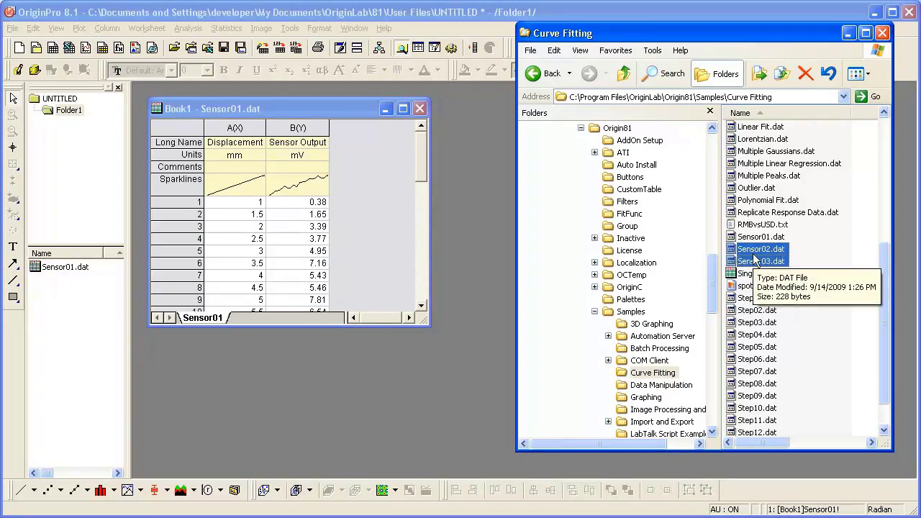
pyautogui.moveTo(754, 260); pyautogui.dragTo(374, 198)
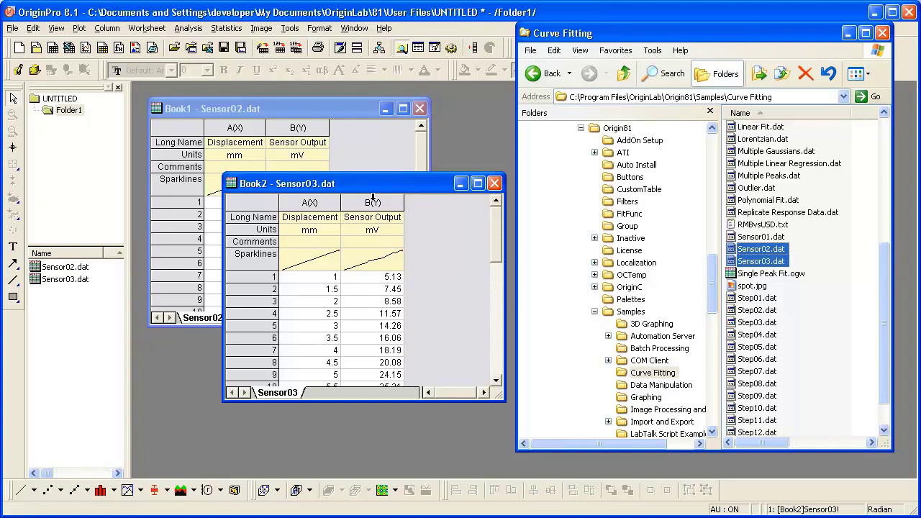
# Create a new project folder and choose Sensor01.dat, Sensor02.dat and Sensor03.dat for a multiple ASCII import, sorted by file name, with import options shown.
pyautogui.click(36, 48)
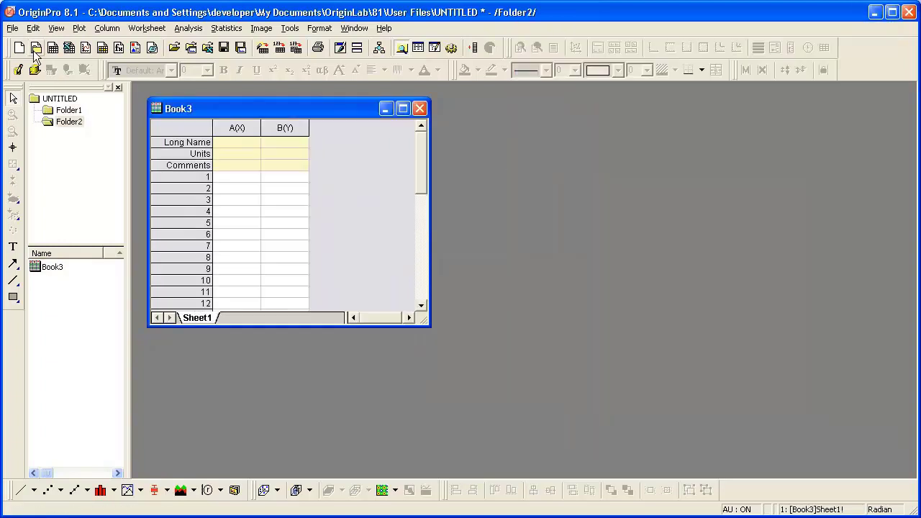
pyautogui.click(297, 49)
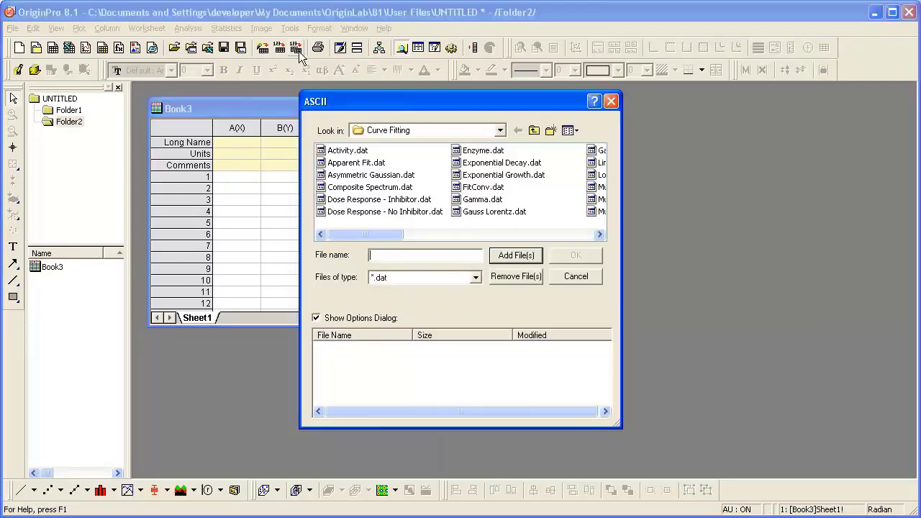
pyautogui.click(468, 235)
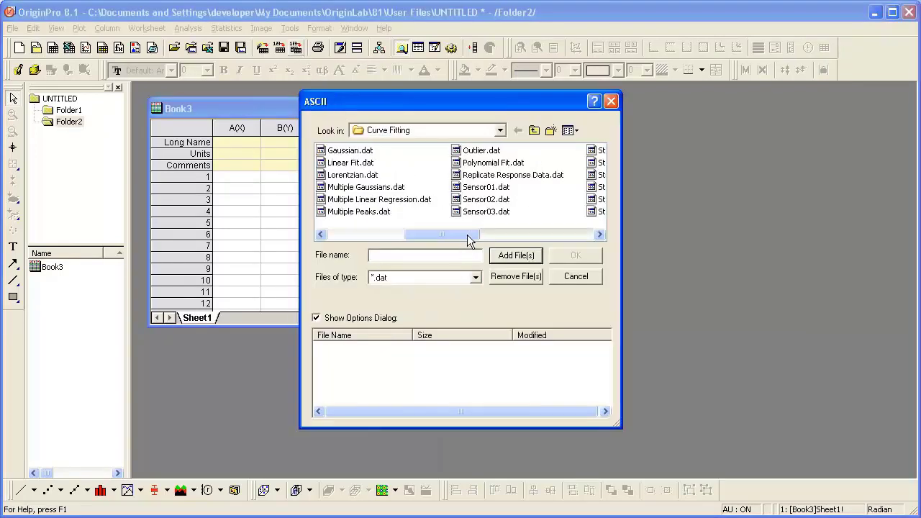
pyautogui.click(483, 188)
pyautogui.keyDown('shift'); pyautogui.click(484, 211); pyautogui.keyUp('shift')
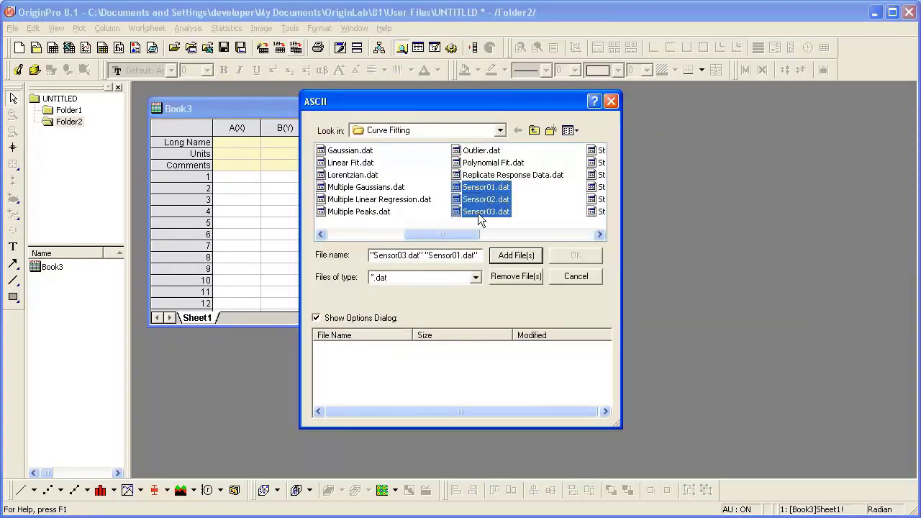
pyautogui.click(507, 256)
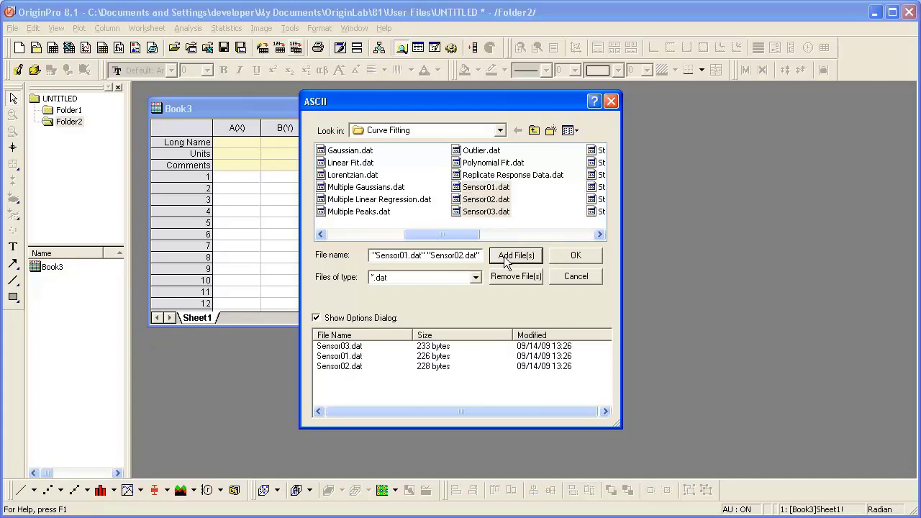
pyautogui.click(370, 334)
pyautogui.click(566, 255)
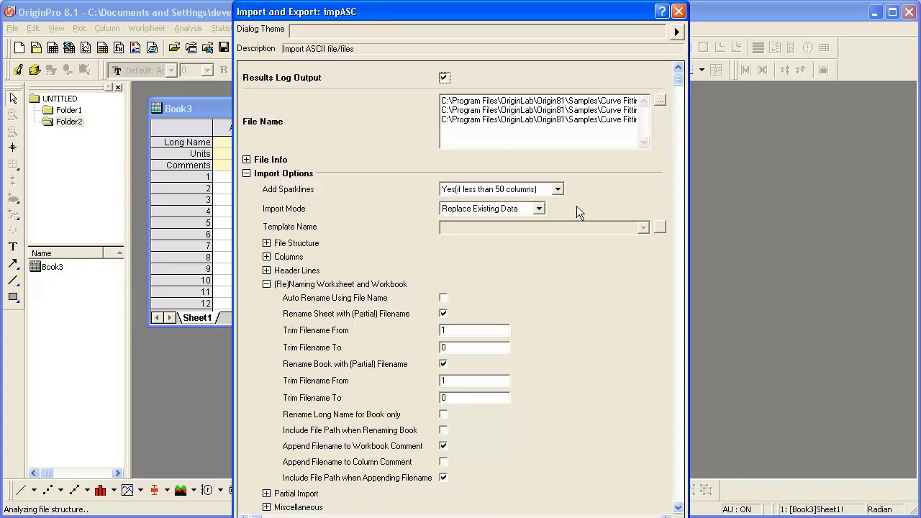
# Set the import mode to Start New Sheets and turn off renaming the book with the partial filename.
pyautogui.click(539, 209)
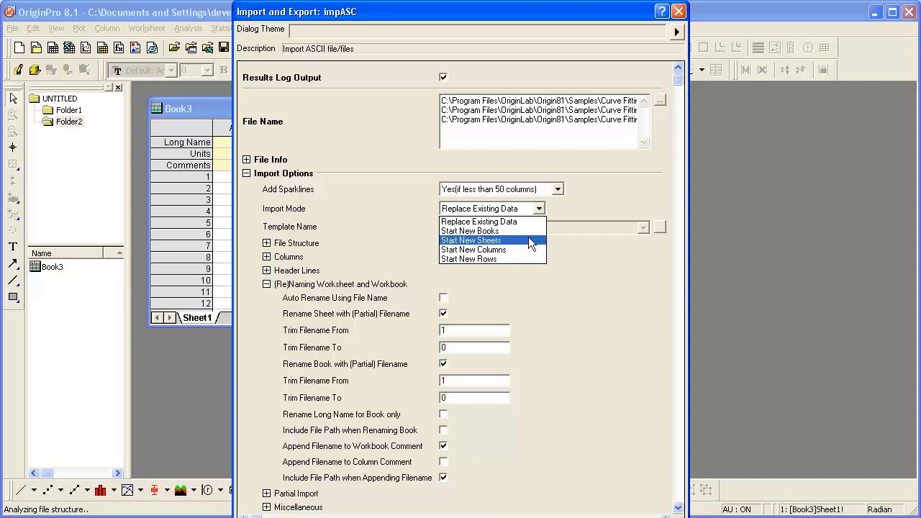
pyautogui.click(531, 240)
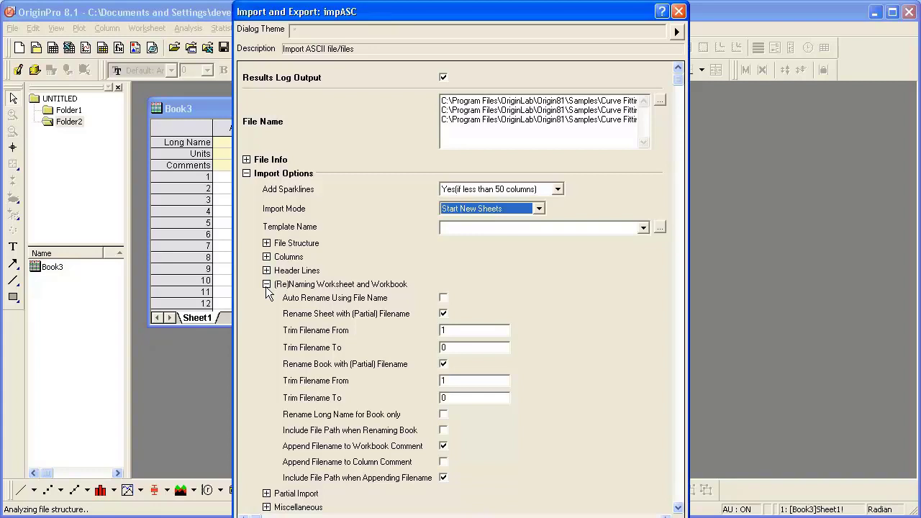
pyautogui.click(443, 366)
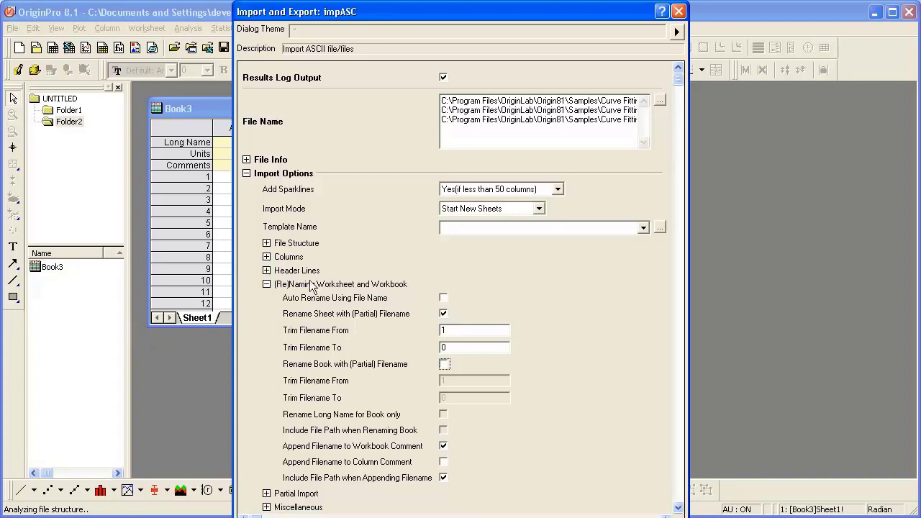
pyautogui.click(267, 285)
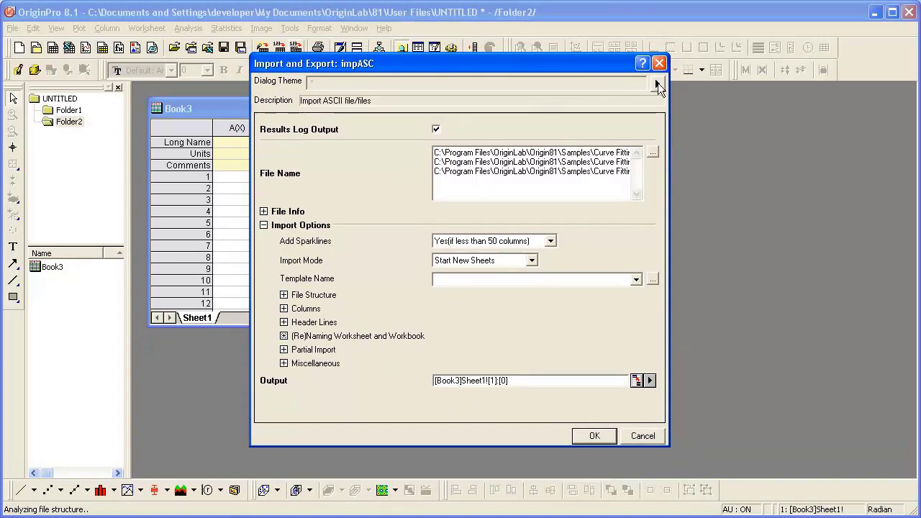
# Save the import settings as a dialog theme named "Multi-file Import" and run the import into Book3.
pyautogui.click(658, 83)
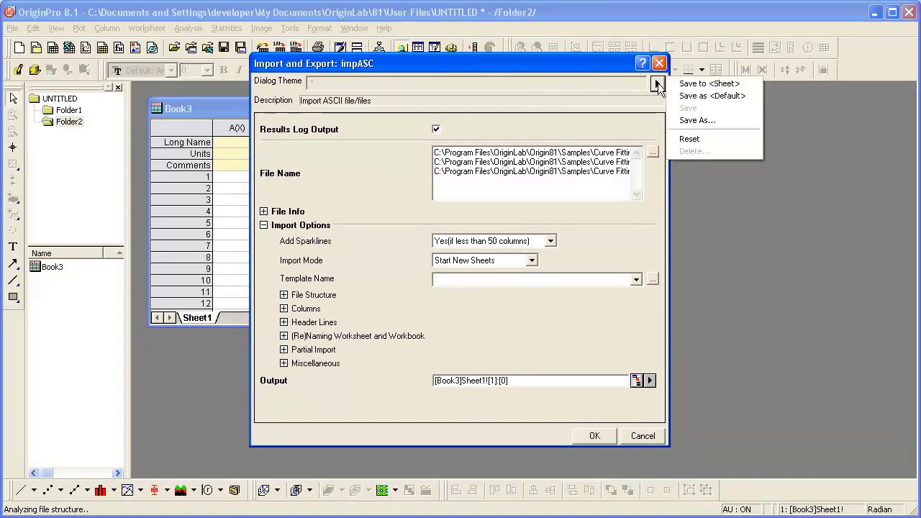
pyautogui.click(717, 121)
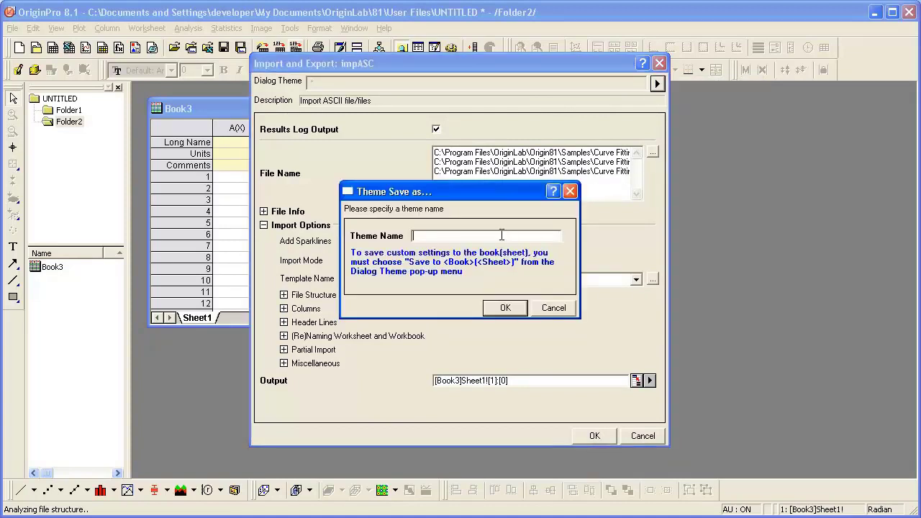
pyautogui.write('Multi-file Import')
pyautogui.click(520, 310)
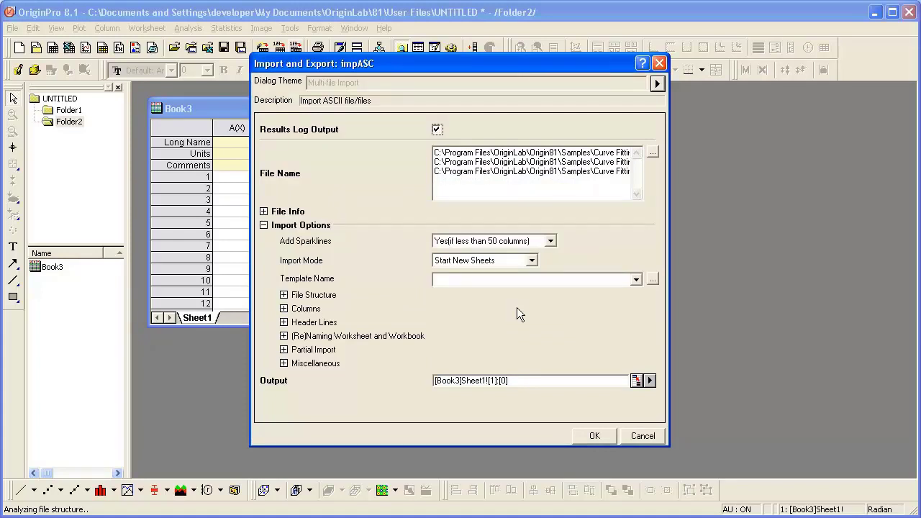
pyautogui.click(611, 434)
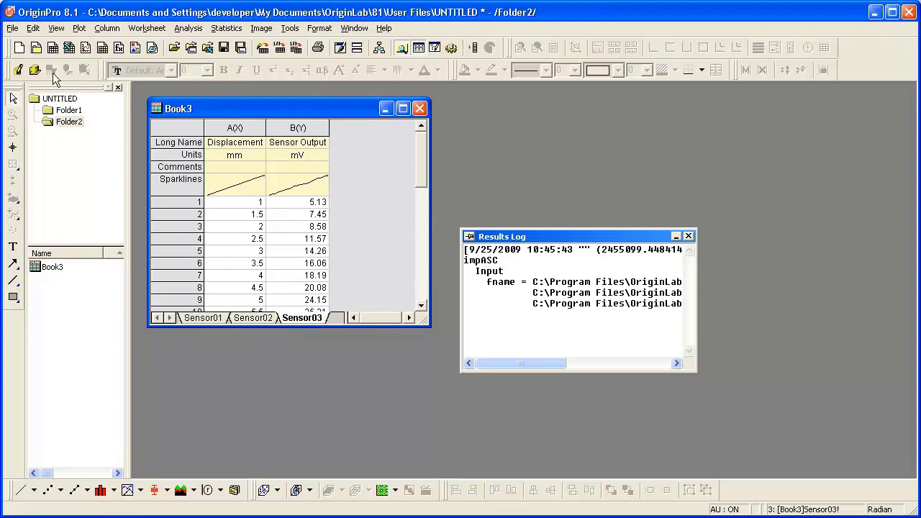
# Create another project folder and import Sensor01.dat, Sensor02.dat and Sensor03.dat using the recent import theme Multi-file Import.
pyautogui.click(36, 48)
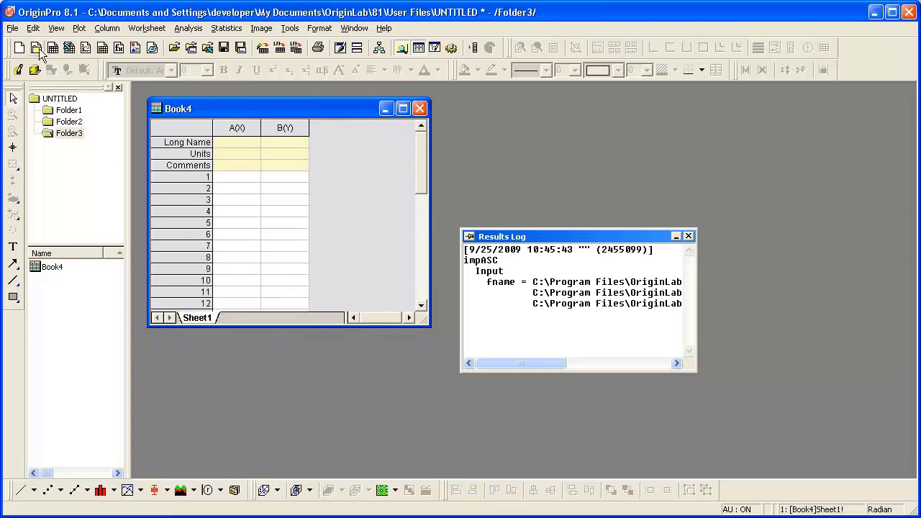
pyautogui.click(12, 29)
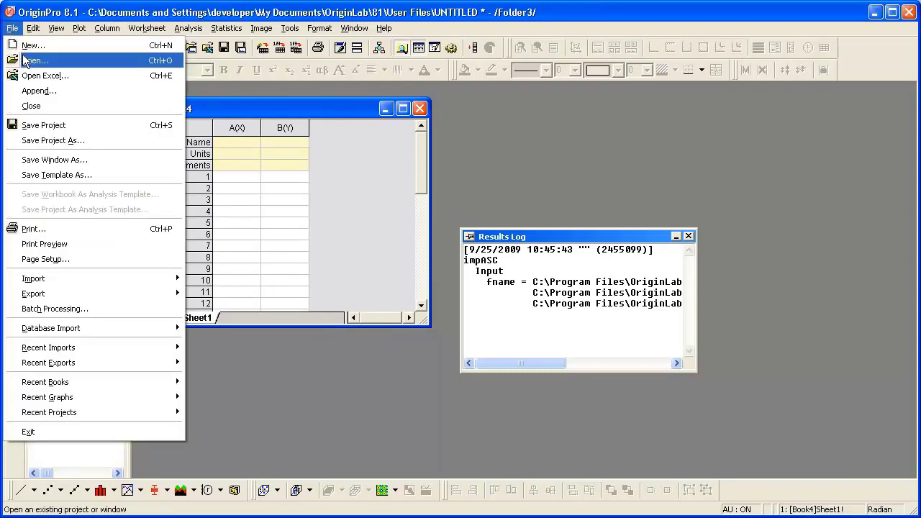
pyautogui.moveTo(135, 386)
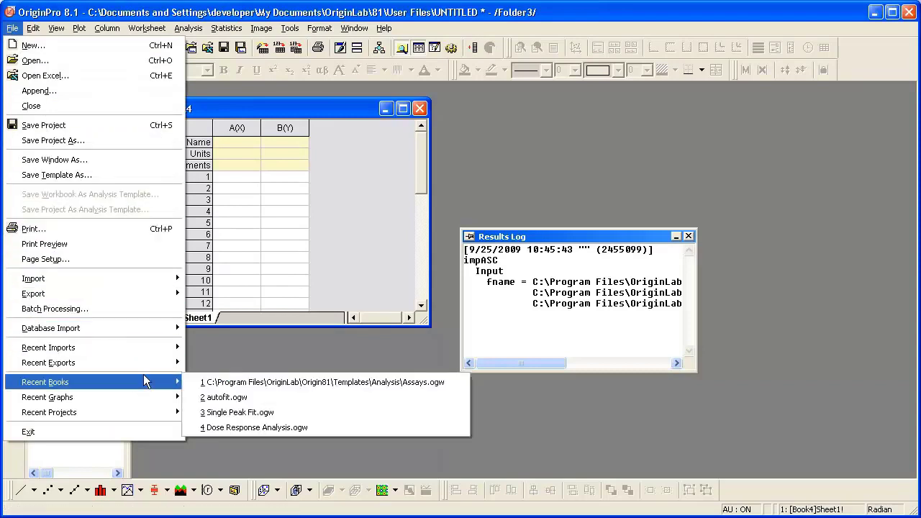
pyautogui.moveTo(166, 352)
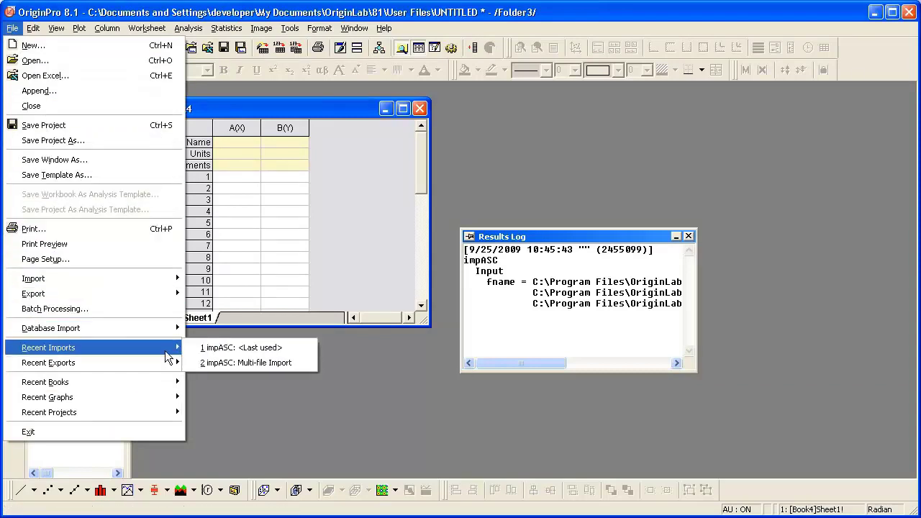
pyautogui.click(202, 364)
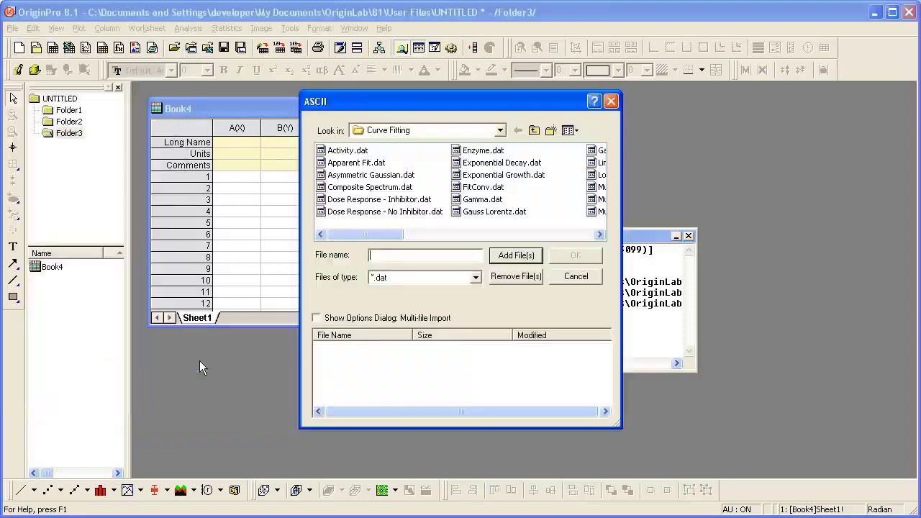
pyautogui.click(455, 234)
pyautogui.click(485, 188)
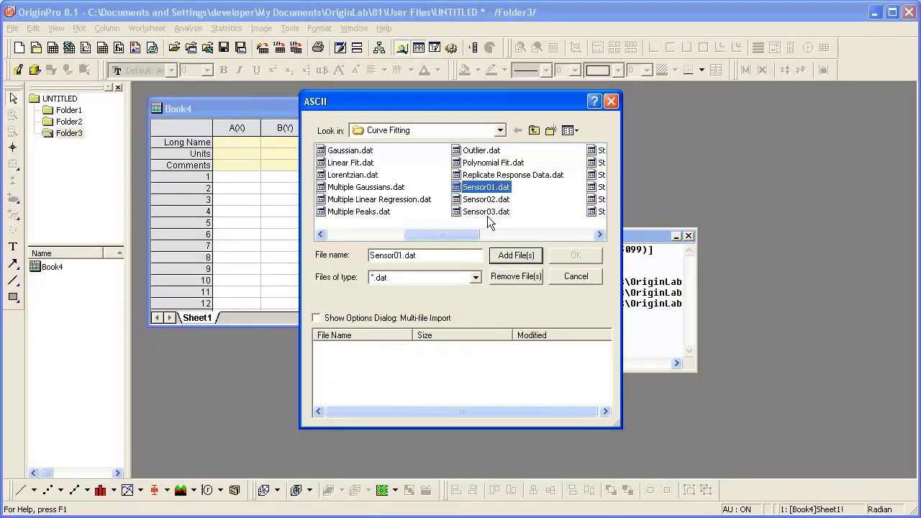
pyautogui.keyDown('shift'); pyautogui.click(488, 212); pyautogui.keyUp('shift')
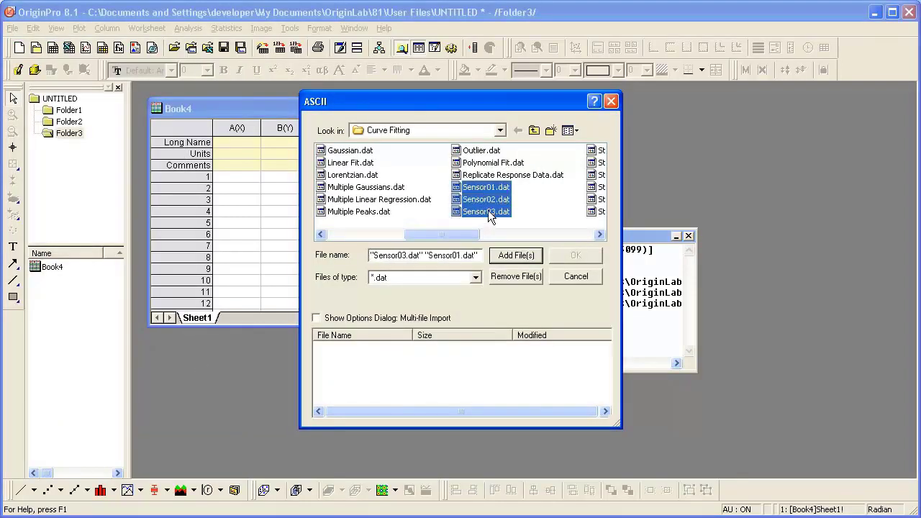
pyautogui.click(515, 257)
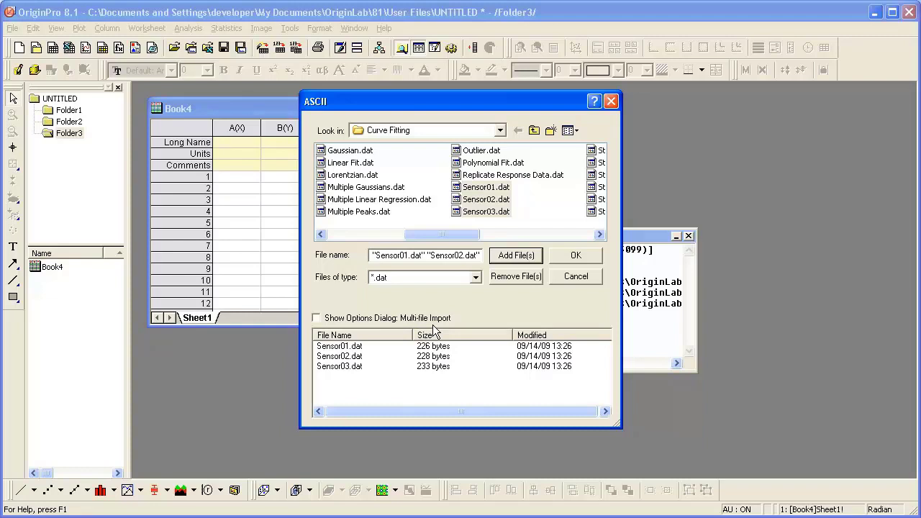
pyautogui.click(566, 255)
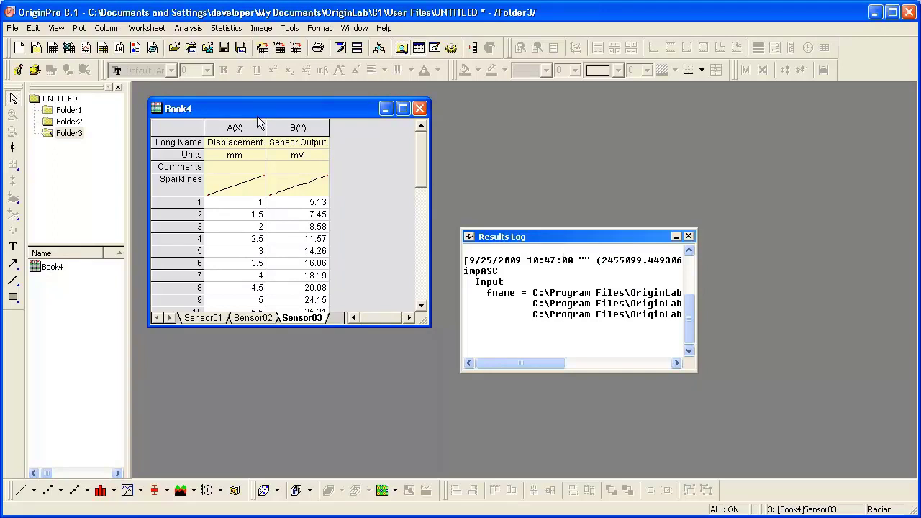
# Choose Sensor01.dat from the Curve Fitting samples for a single ASCII import into Book1, with the import options shown.
pyautogui.click(69, 110)
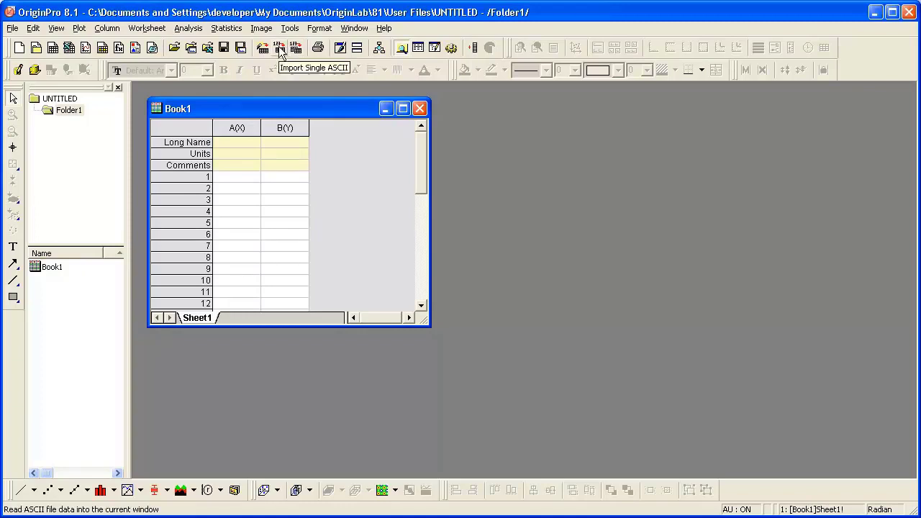
pyautogui.click(280, 51)
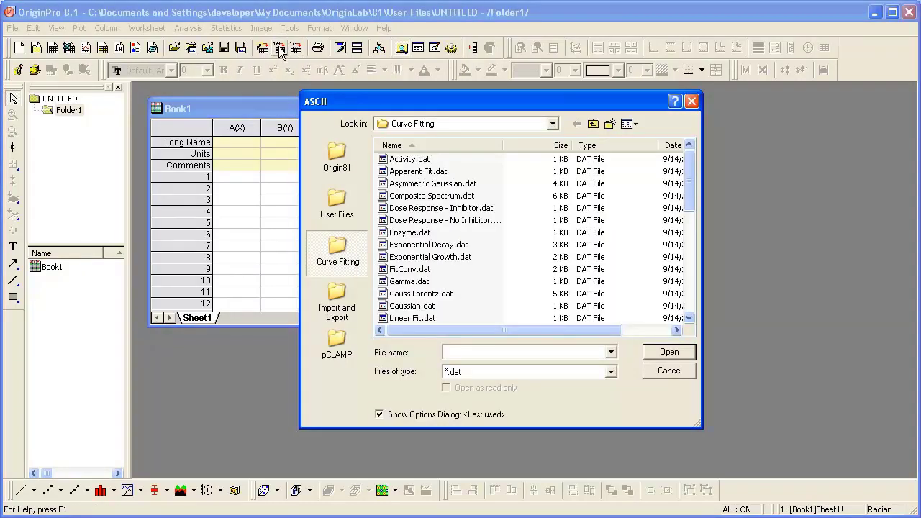
pyautogui.click(690, 306)
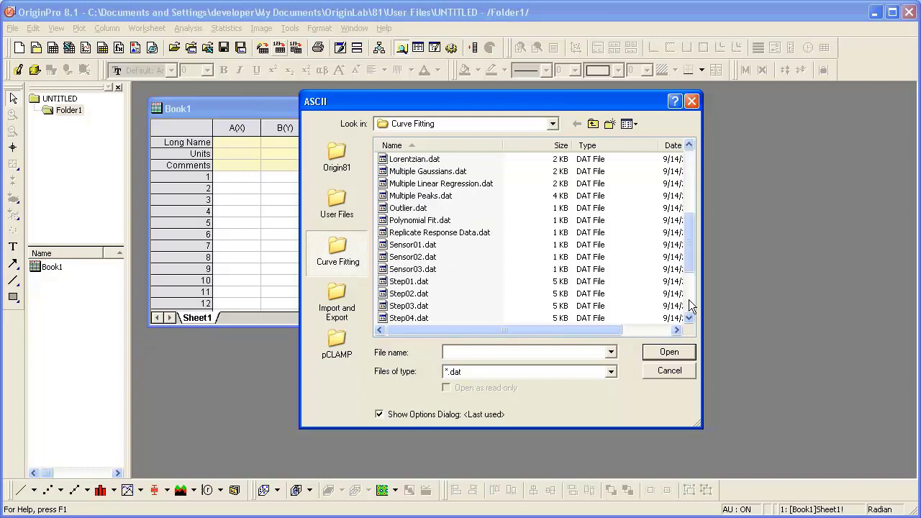
pyautogui.click(430, 245)
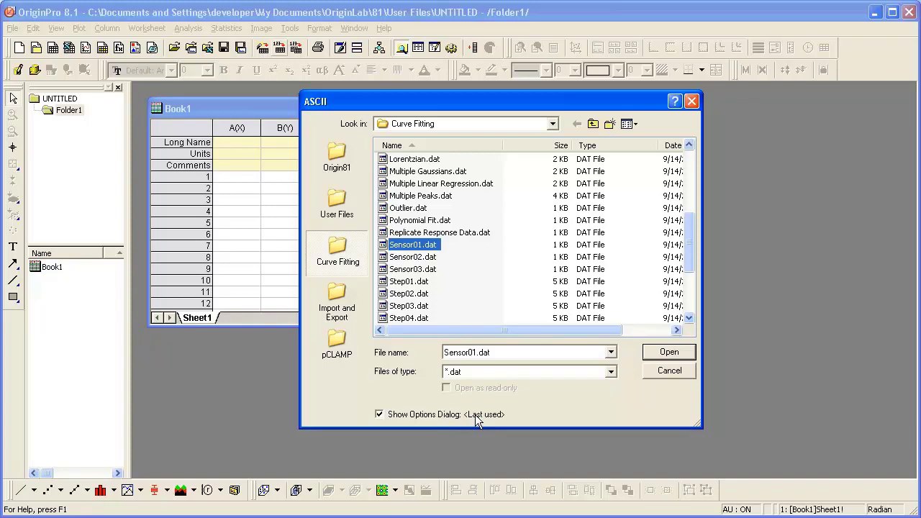
pyautogui.click(662, 354)
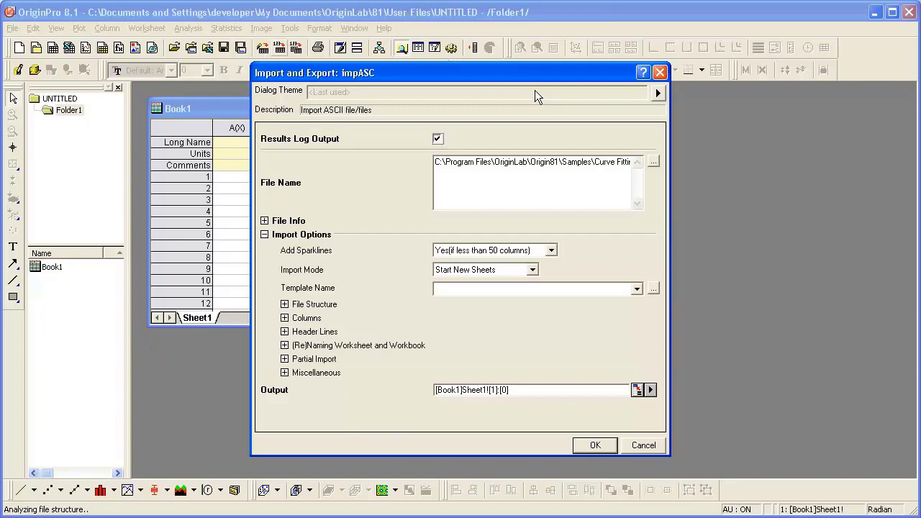
# Review the worksheet and workbook renaming options and set Add Sparklines to No for the import.
pyautogui.click(285, 346)
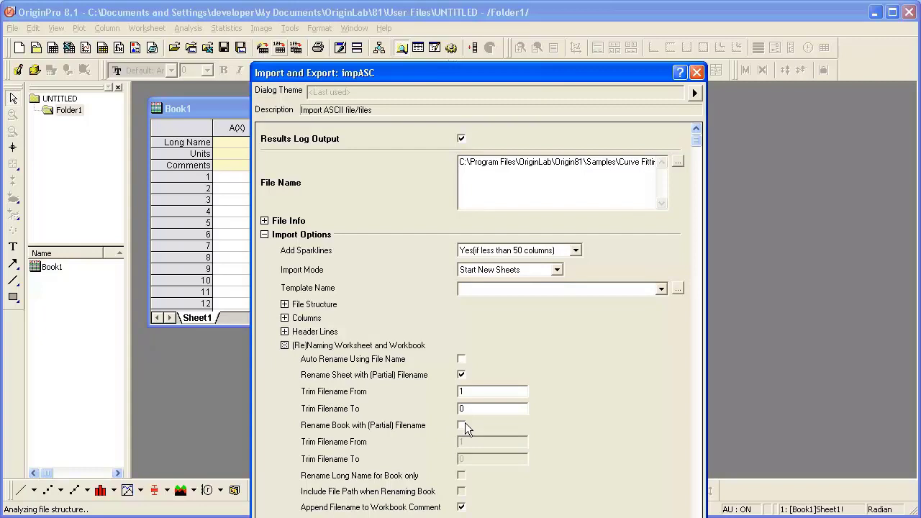
pyautogui.click(291, 346)
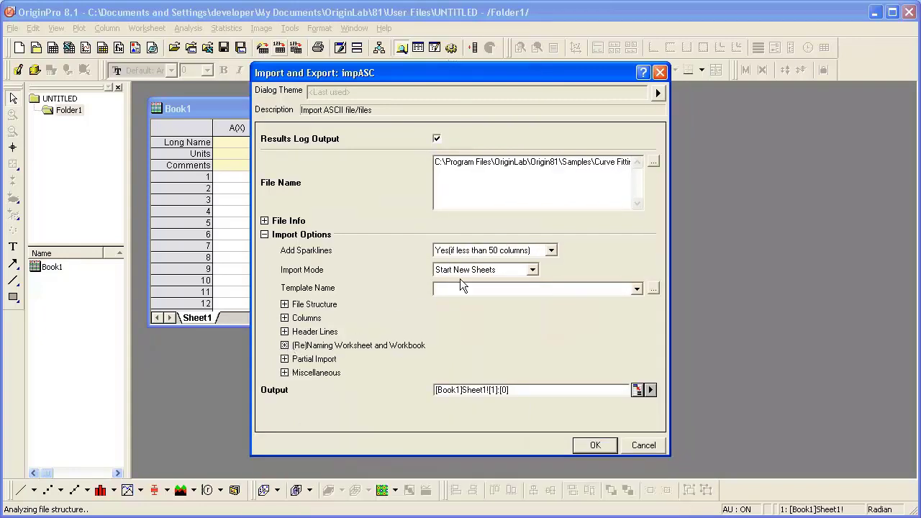
pyautogui.click(552, 251)
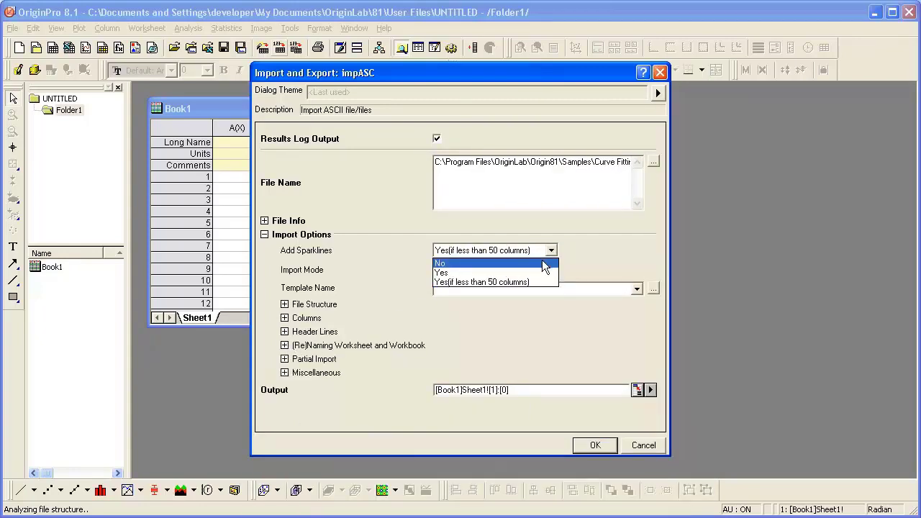
pyautogui.click(545, 263)
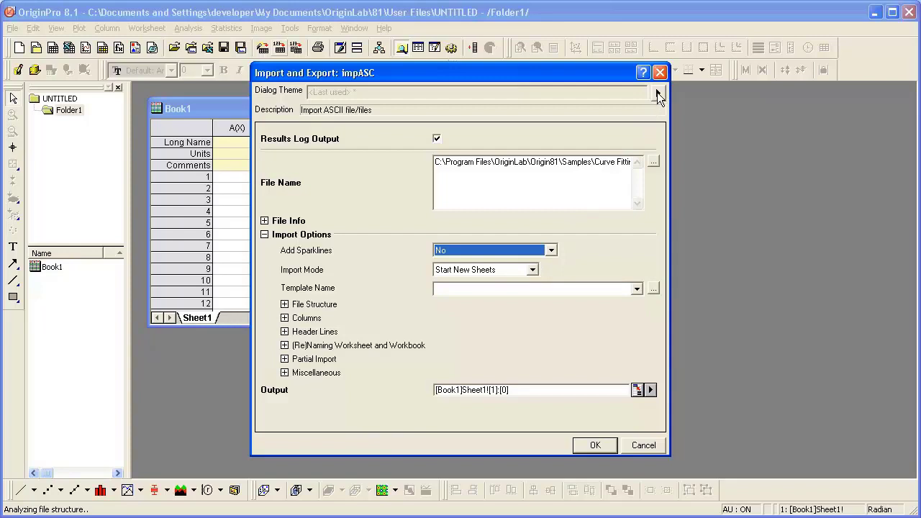
# Save the import settings to the sheet as the <Sheet> theme and run the import into Book1.
pyautogui.click(657, 95)
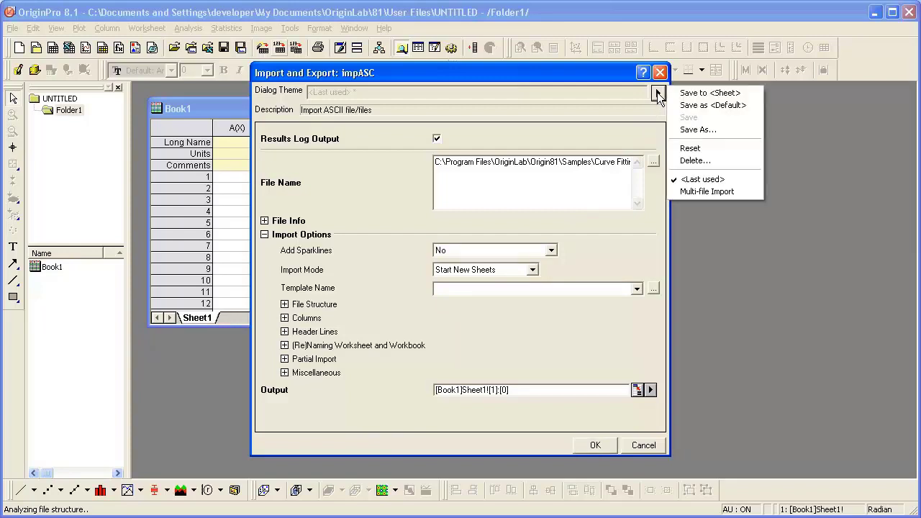
pyautogui.click(693, 94)
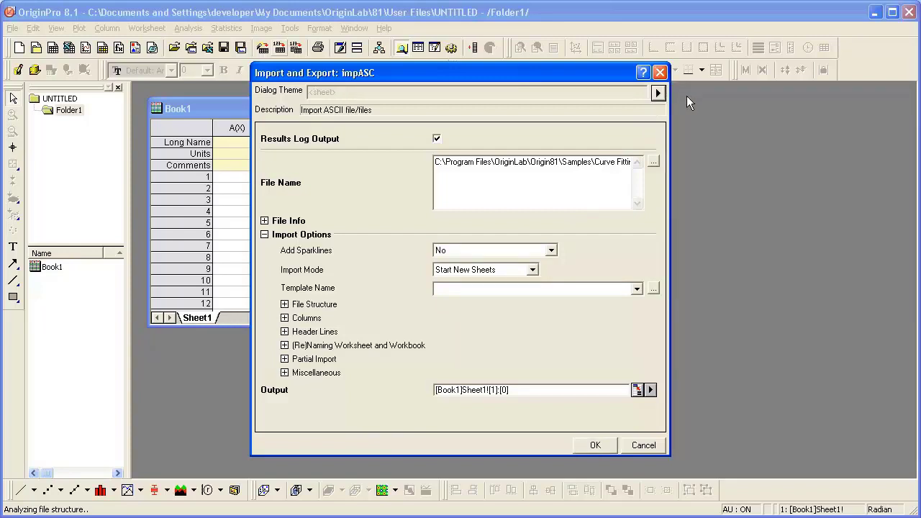
pyautogui.click(596, 446)
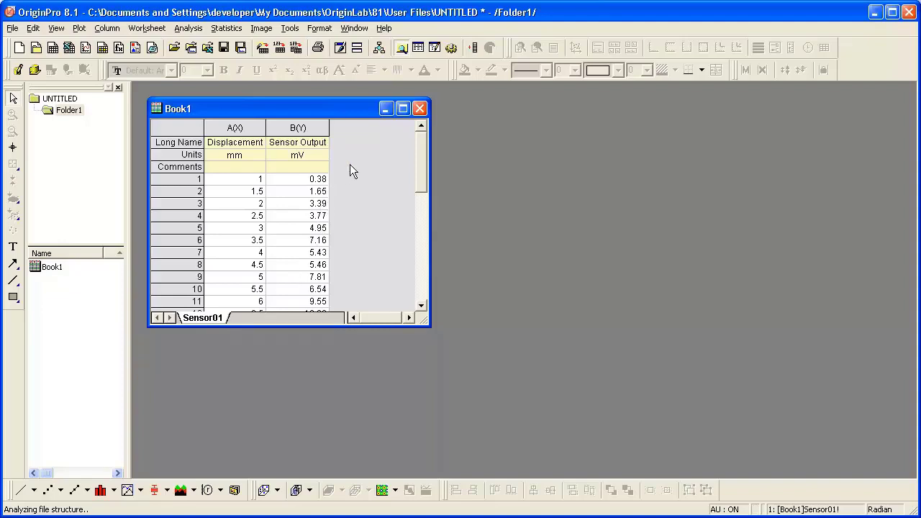
# Save Book1 as a UserDefined workbook template named SensorImport and dismiss the script window.
pyautogui.rightClick(321, 115)
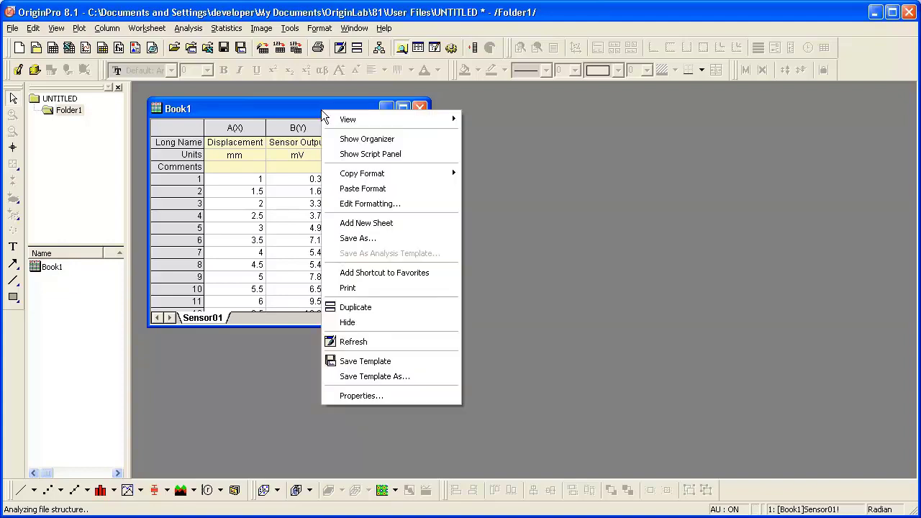
pyautogui.click(457, 380)
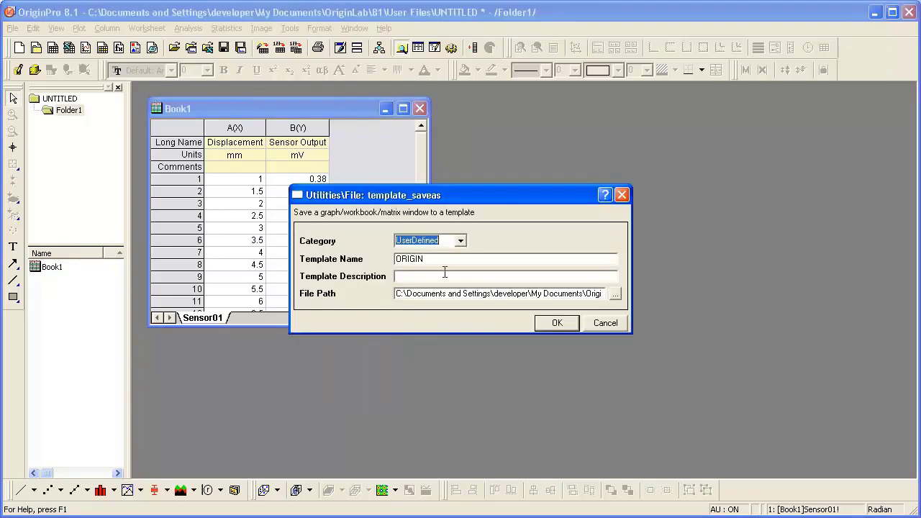
pyautogui.doubleClick(444, 260)
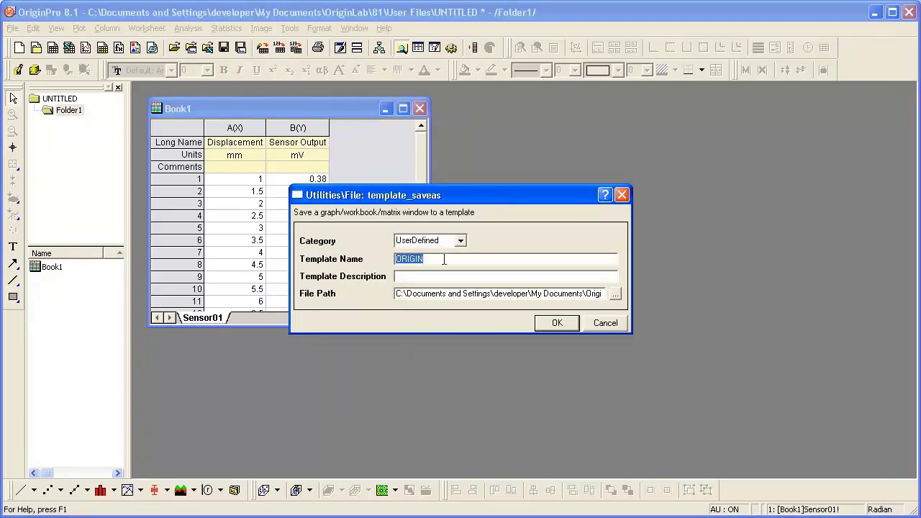
pyautogui.write('SensorImport')
pyautogui.click(548, 328)
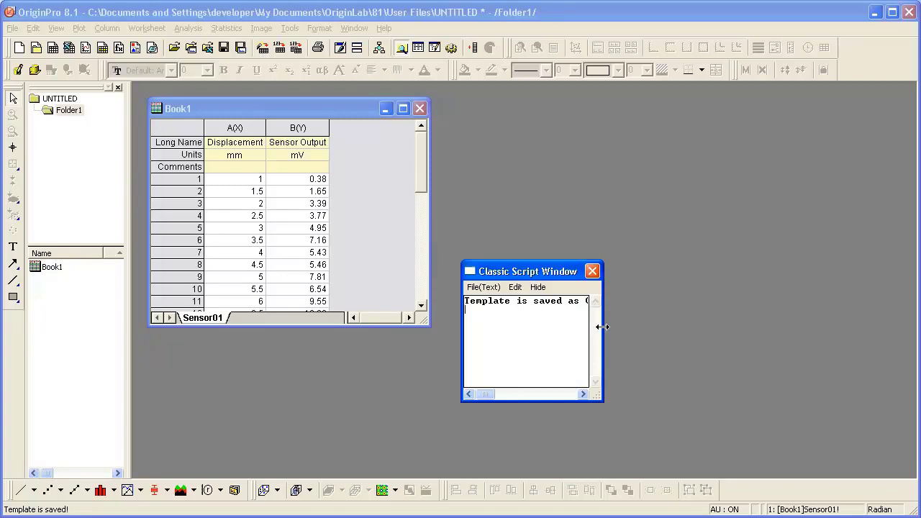
pyautogui.moveTo(602, 327); pyautogui.dragTo(735, 343)
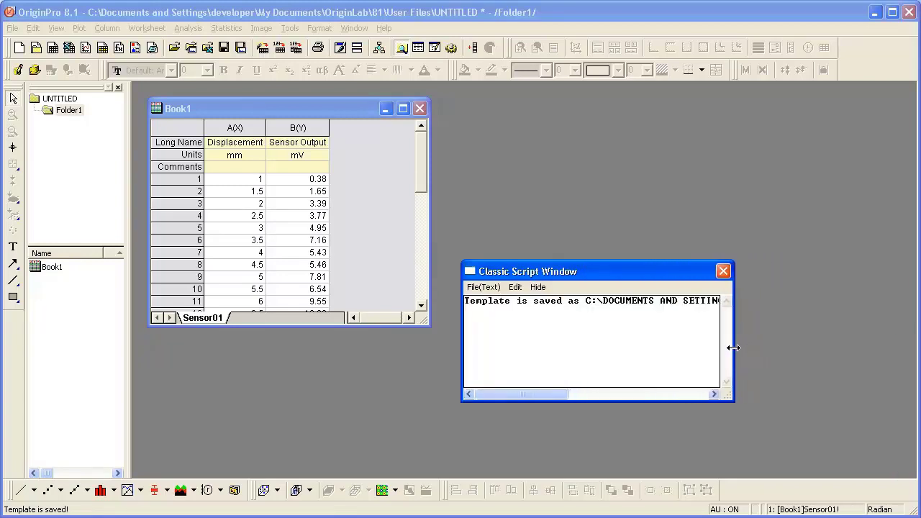
pyautogui.click(538, 287)
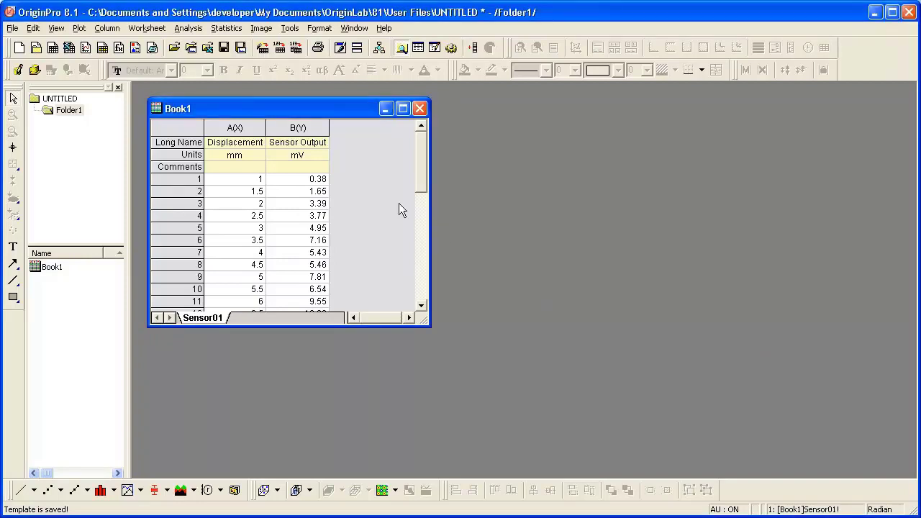
# Open the workbook template SensorImport.otw from User Files and place the new workbook beside Book1.
pyautogui.click(193, 48)
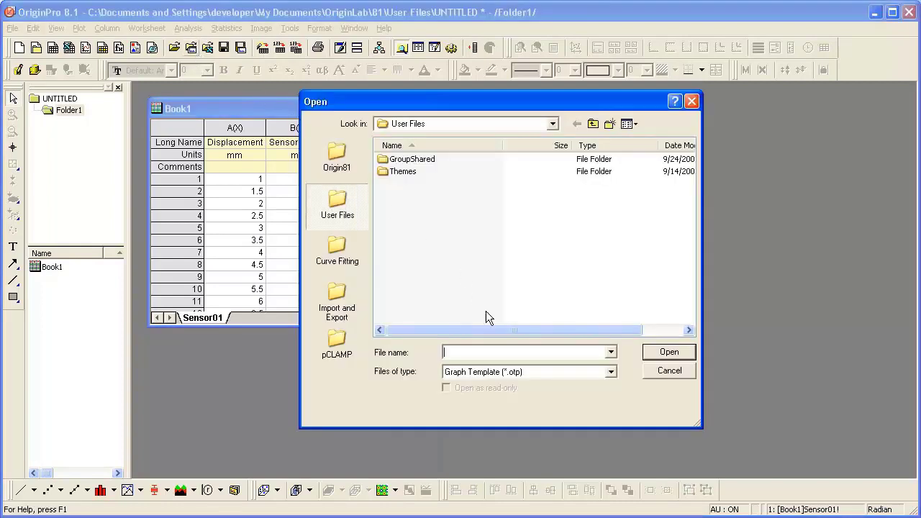
pyautogui.click(545, 372)
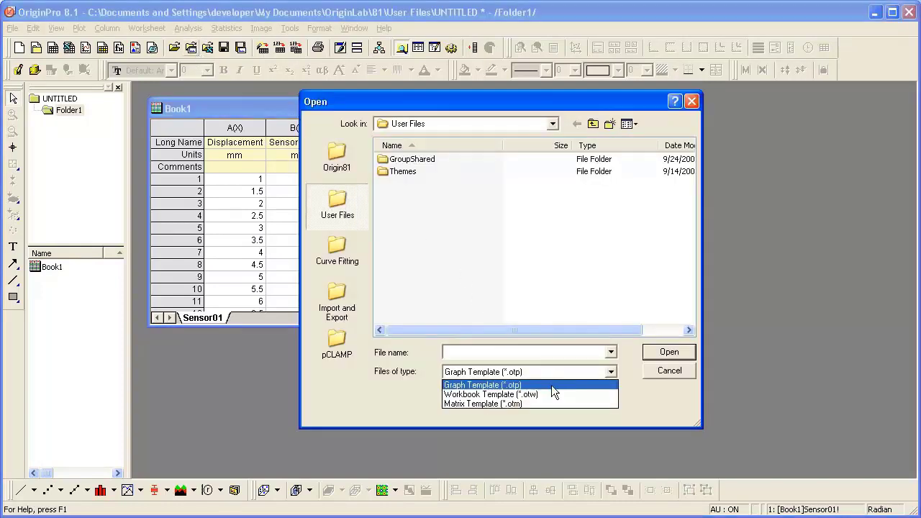
pyautogui.click(552, 394)
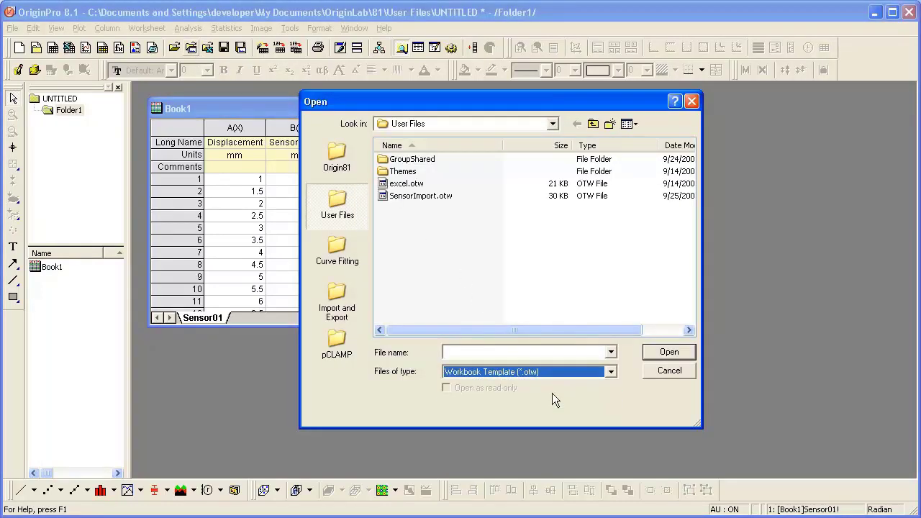
pyautogui.click(435, 196)
pyautogui.click(656, 353)
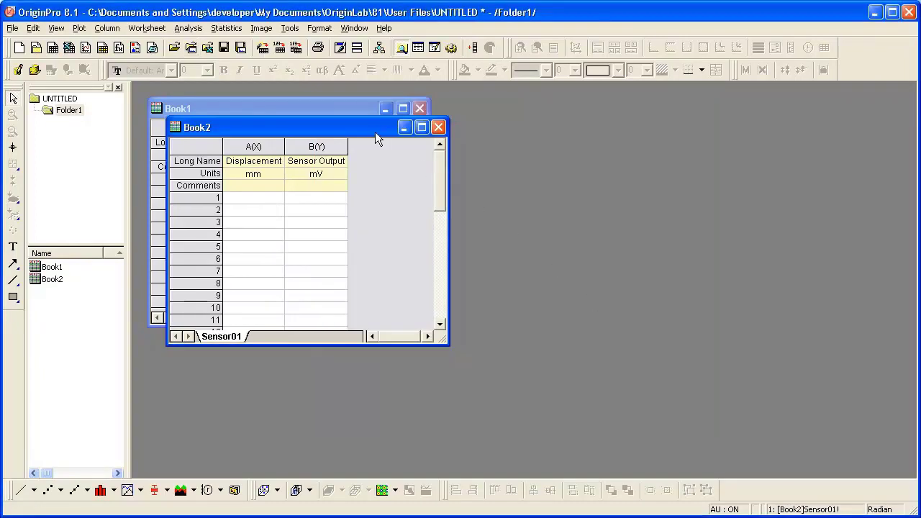
pyautogui.moveTo(374, 132); pyautogui.dragTo(650, 113)
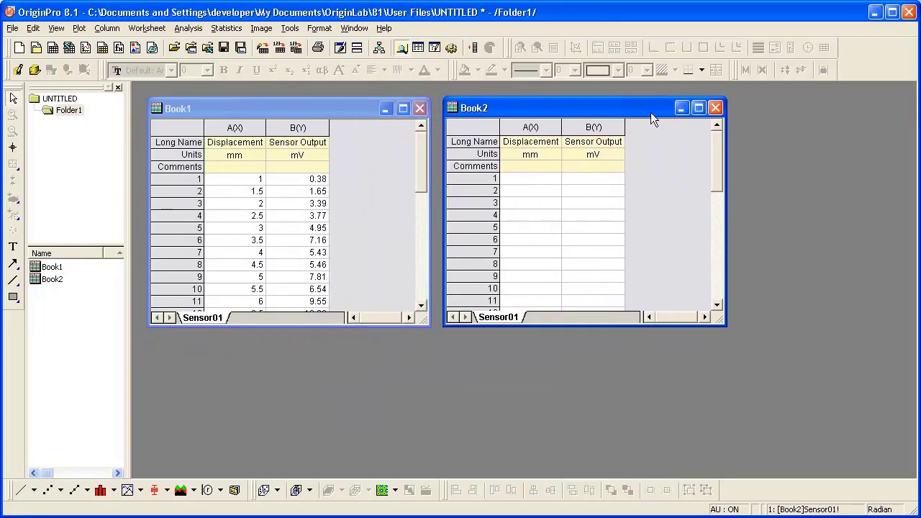
# Import Sensor02.dat into the template-based Book2 by dropping the file from the Curve Fitting folder in Windows Explorer.
pyautogui.hotkey('alt', 'Tab')
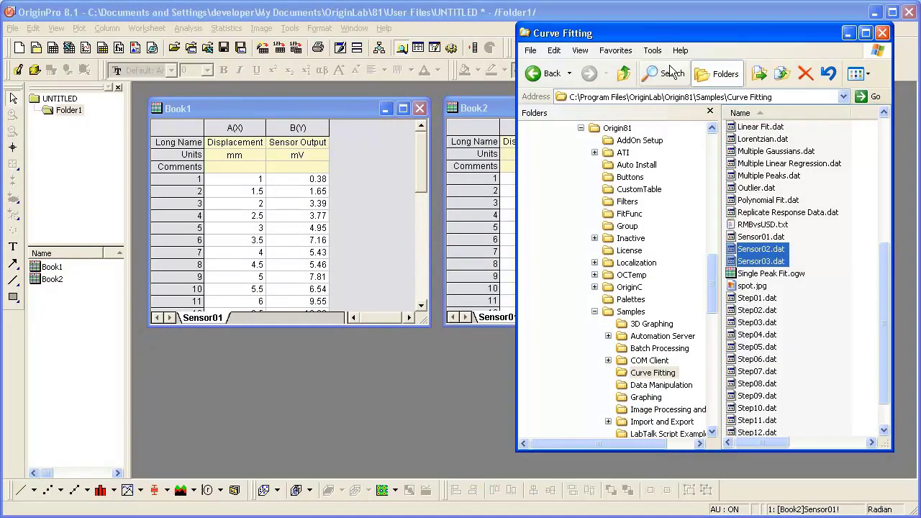
pyautogui.moveTo(674, 29); pyautogui.dragTo(700, 28)
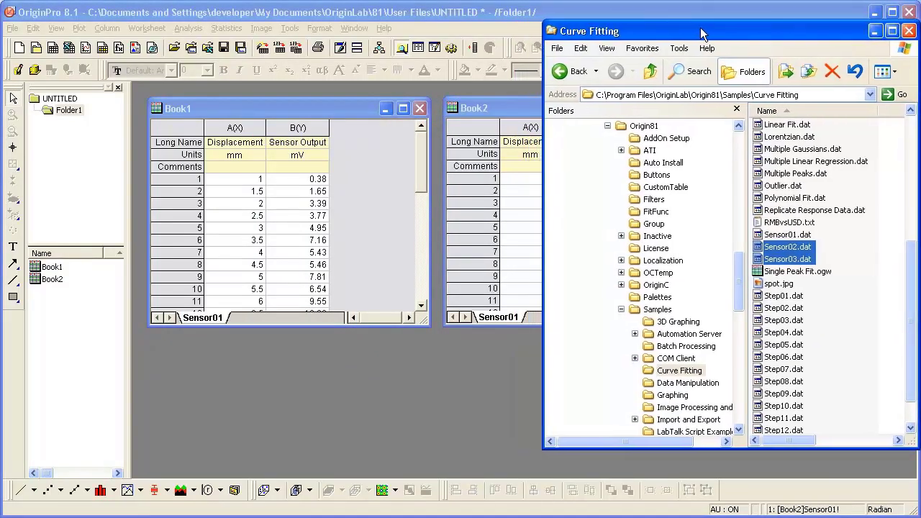
pyautogui.click(791, 251)
pyautogui.click(757, 248)
pyautogui.moveTo(757, 250); pyautogui.dragTo(507, 214)
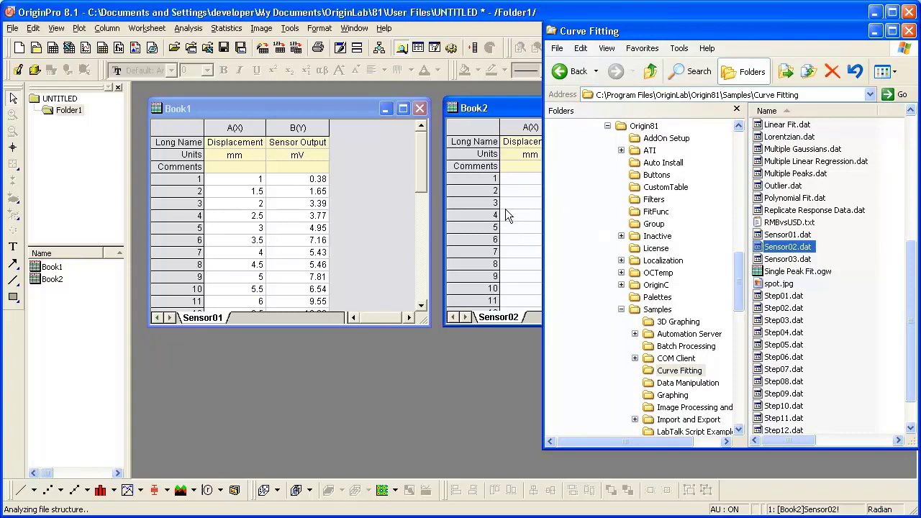
pyautogui.click(519, 108)
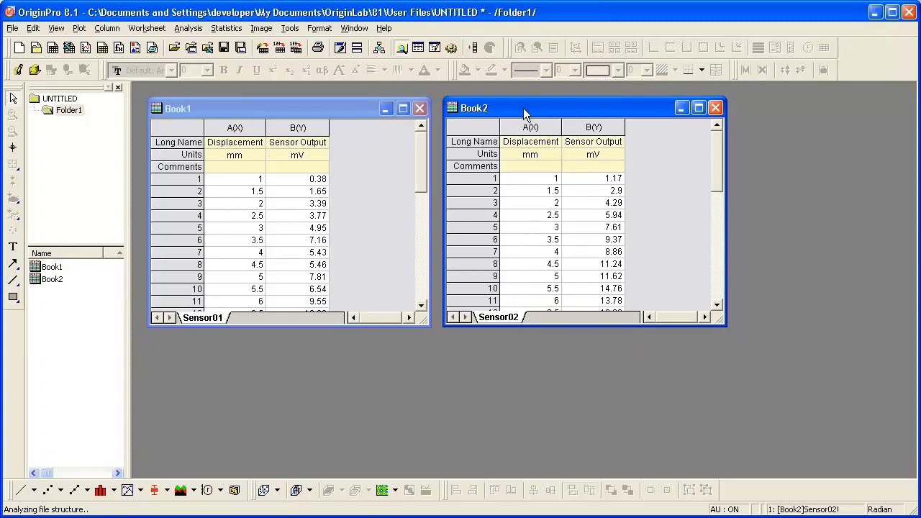
# Create a new default workbook and import Sensor03.dat into it by dropping the file from the Curve Fitting folder.
pyautogui.click(52, 49)
pyautogui.hotkey('alt', 'Tab')
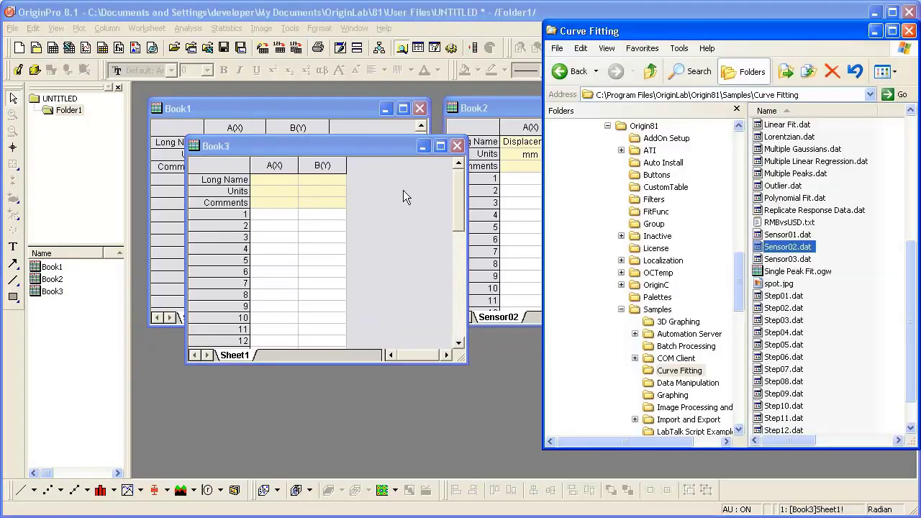
pyautogui.click(769, 260)
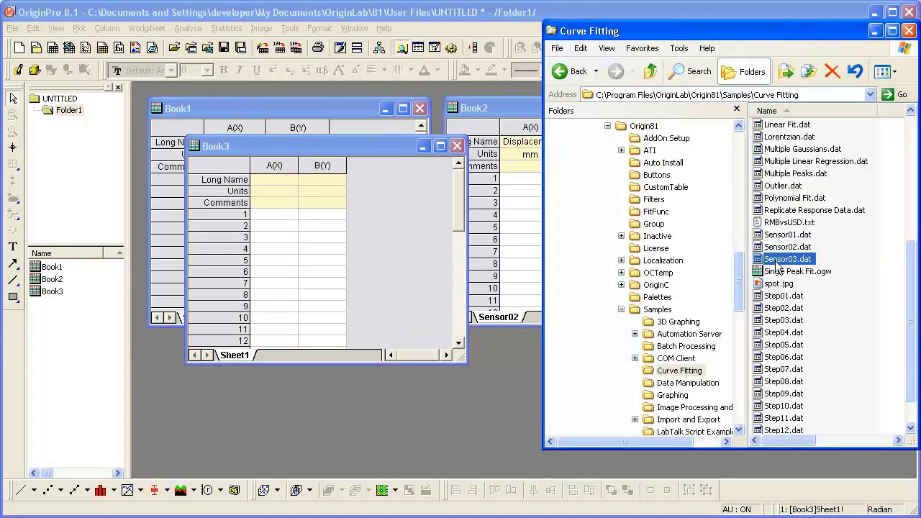
pyautogui.moveTo(765, 264); pyautogui.dragTo(400, 238)
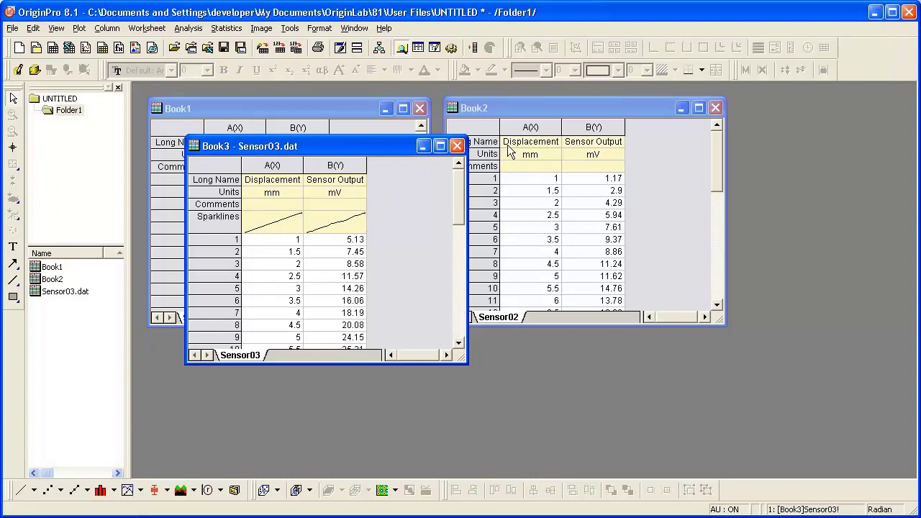
pyautogui.moveTo(517, 110); pyautogui.dragTo(547, 115)
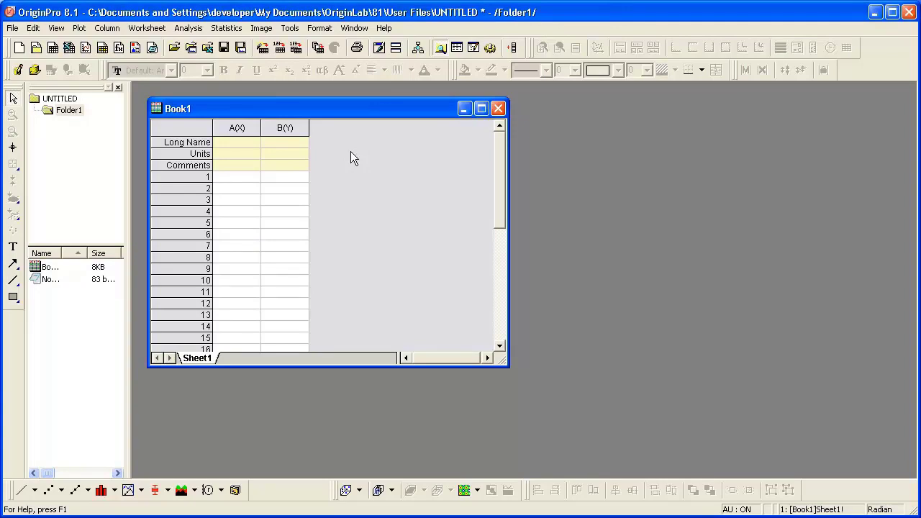
# Start the Import Wizard for Book1 and choose S15-125-03.dat from the Import and Export folder as the ASCII source file.
pyautogui.click(263, 49)
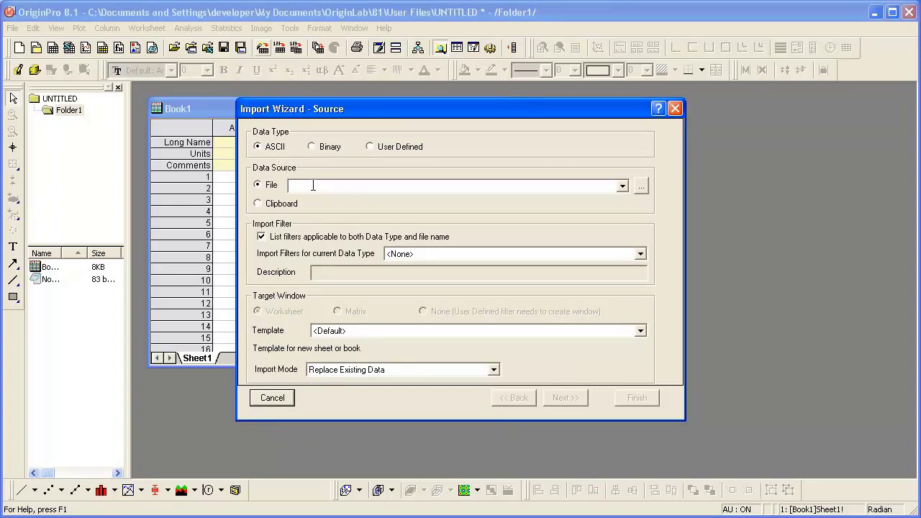
pyautogui.click(641, 186)
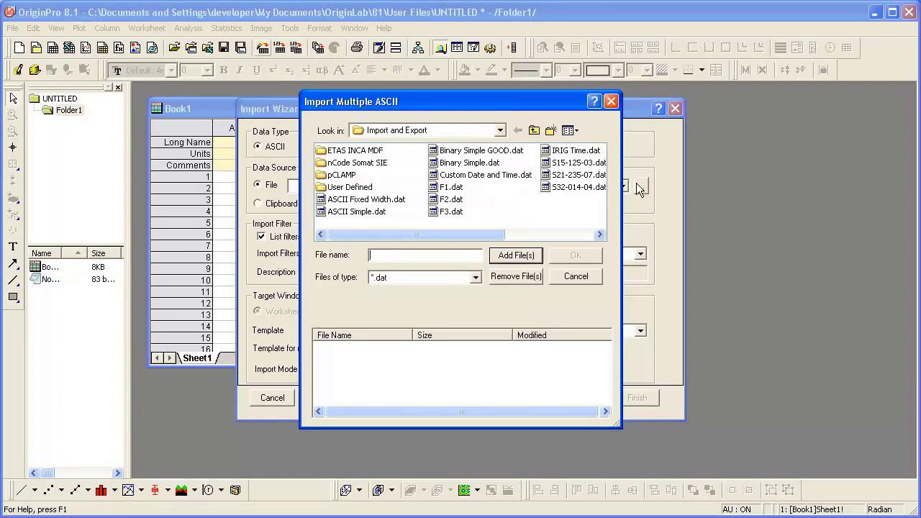
pyautogui.click(593, 164)
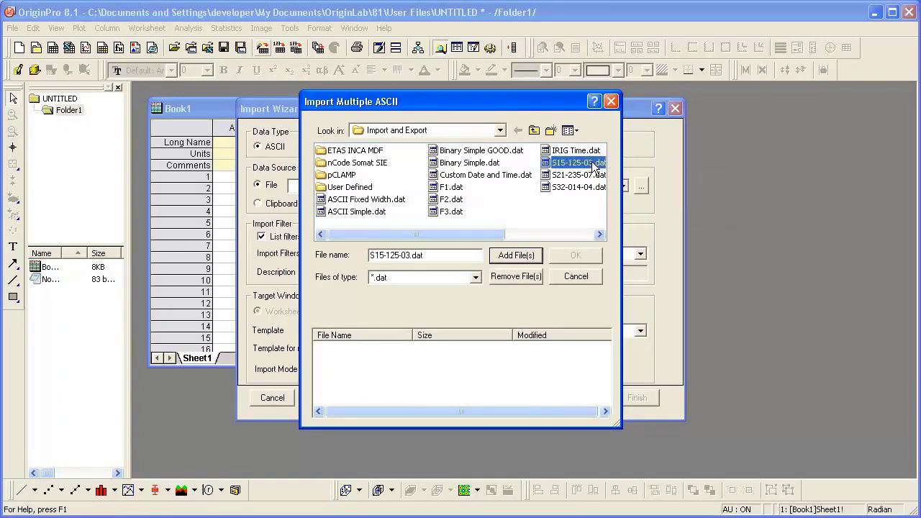
pyautogui.click(531, 253)
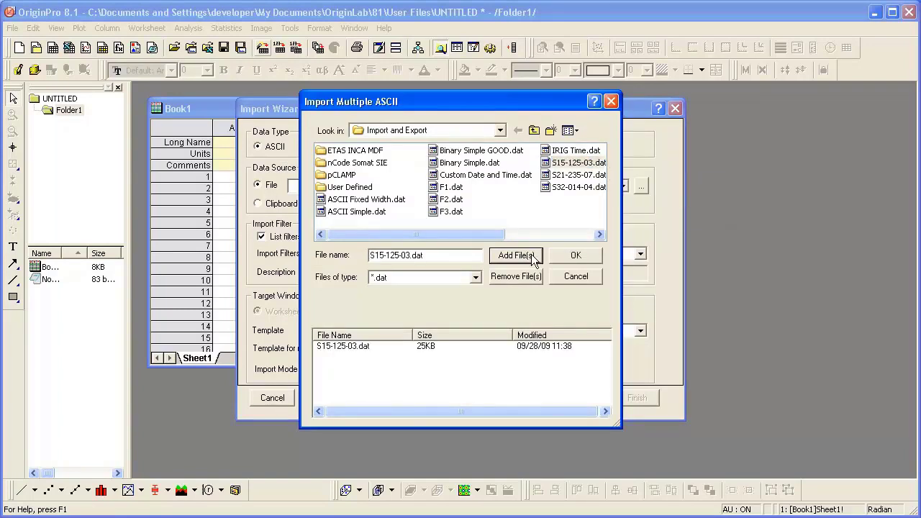
pyautogui.click(570, 256)
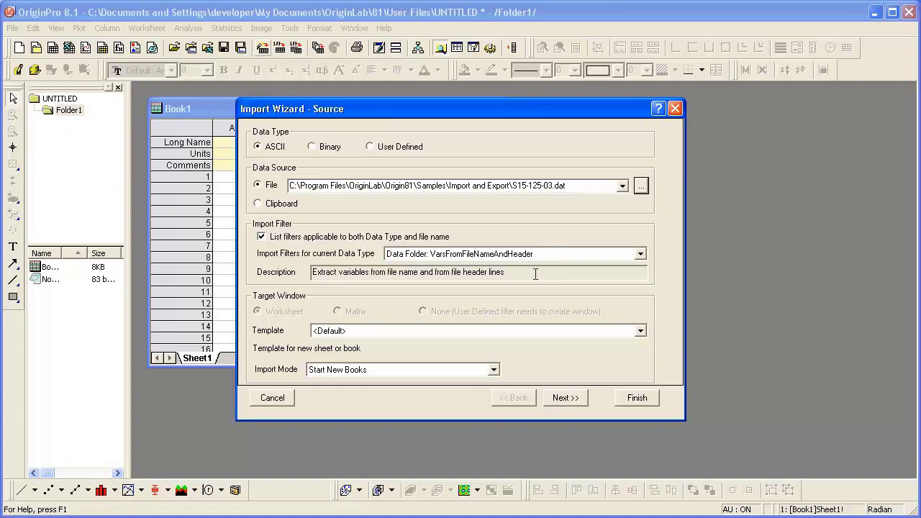
# Set the import mode to Replace Existing Data and proceed to the file name options.
pyautogui.click(404, 370)
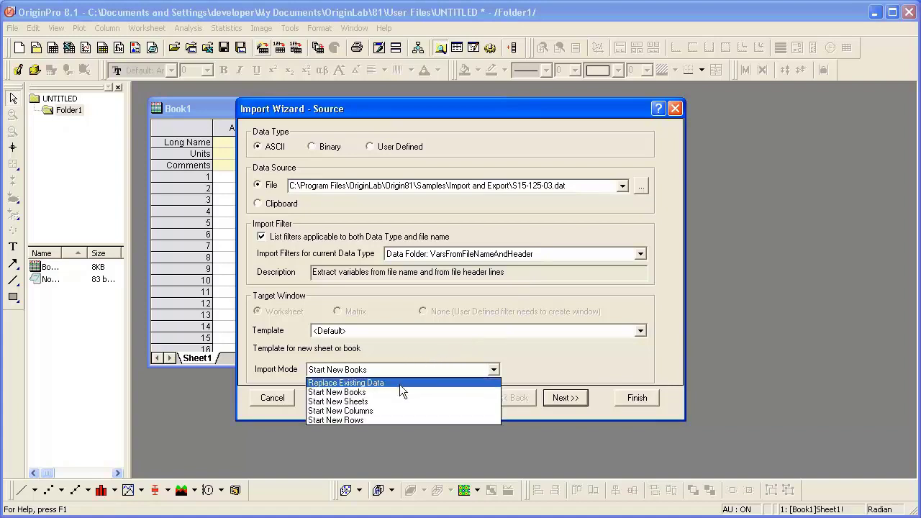
pyautogui.click(399, 384)
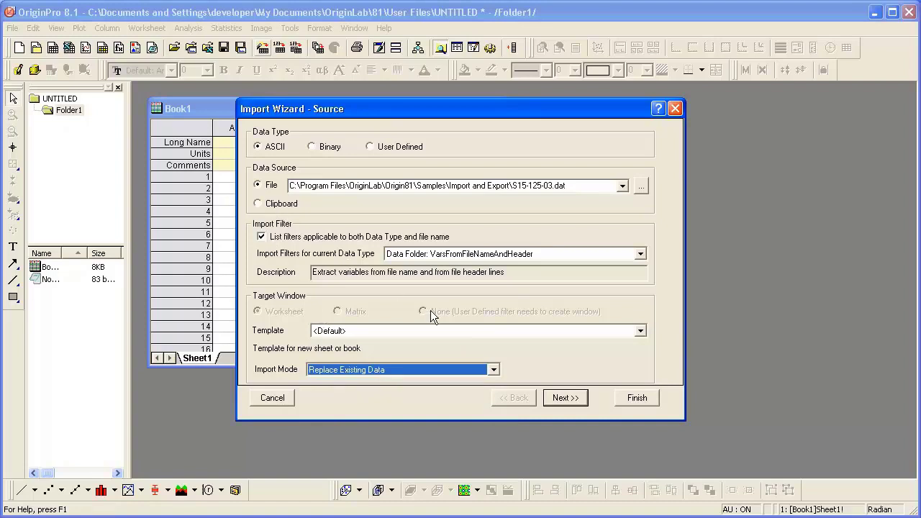
pyautogui.click(551, 397)
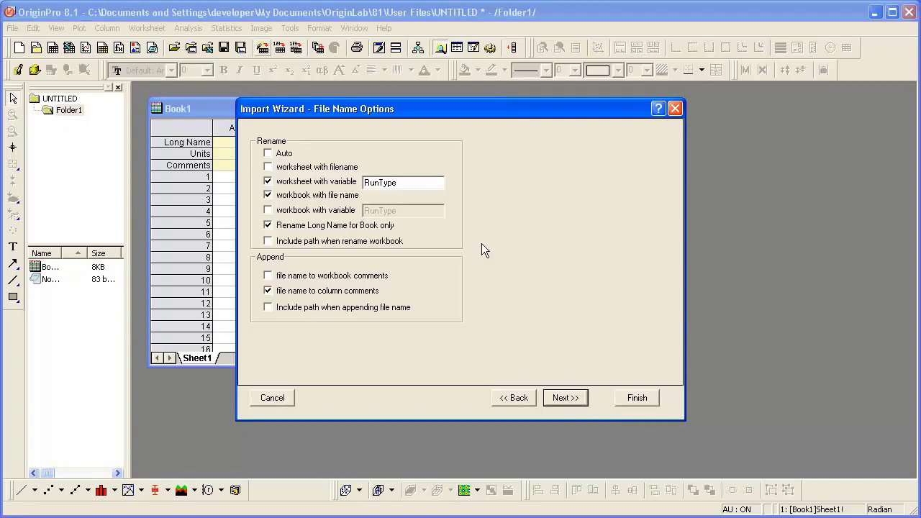
# Keep the file name options and examine the header lines in the preview with their long name and units assignments.
pyautogui.click(575, 407)
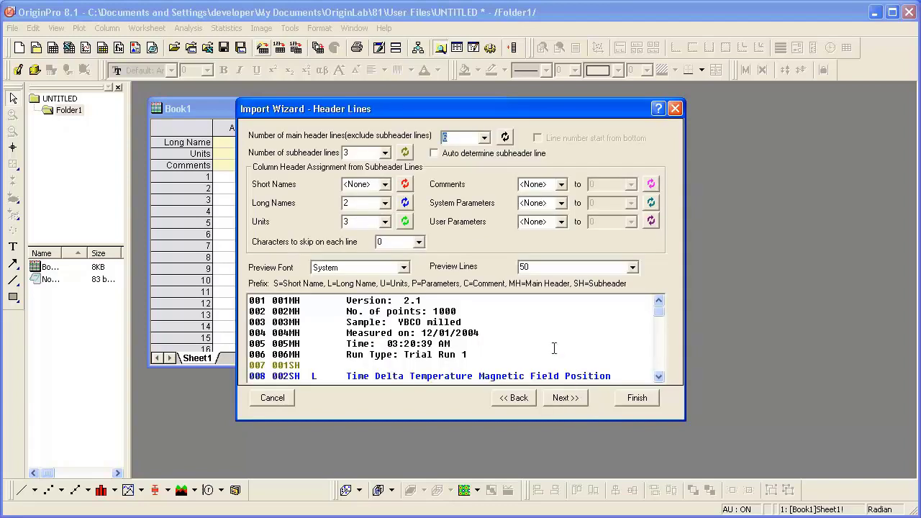
pyautogui.click(493, 323)
pyautogui.scroll(-6, 514, 333)
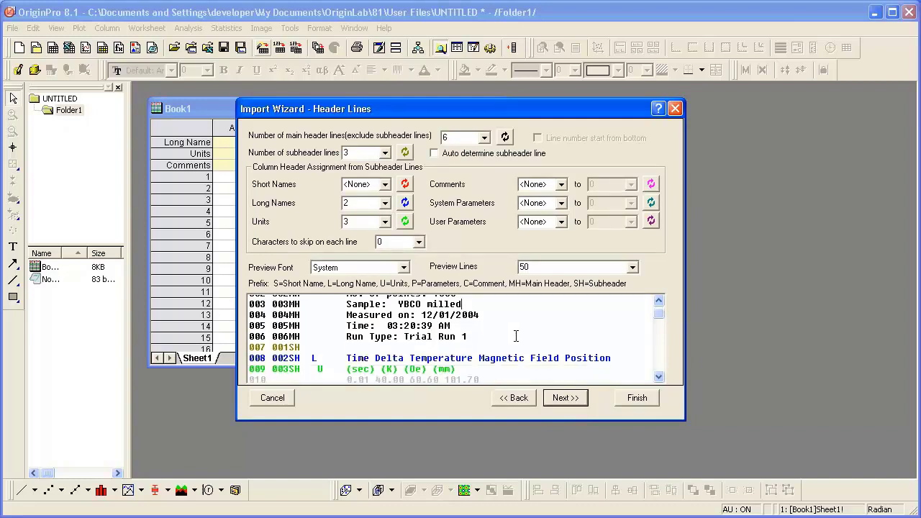
pyautogui.scroll(6, 516, 335)
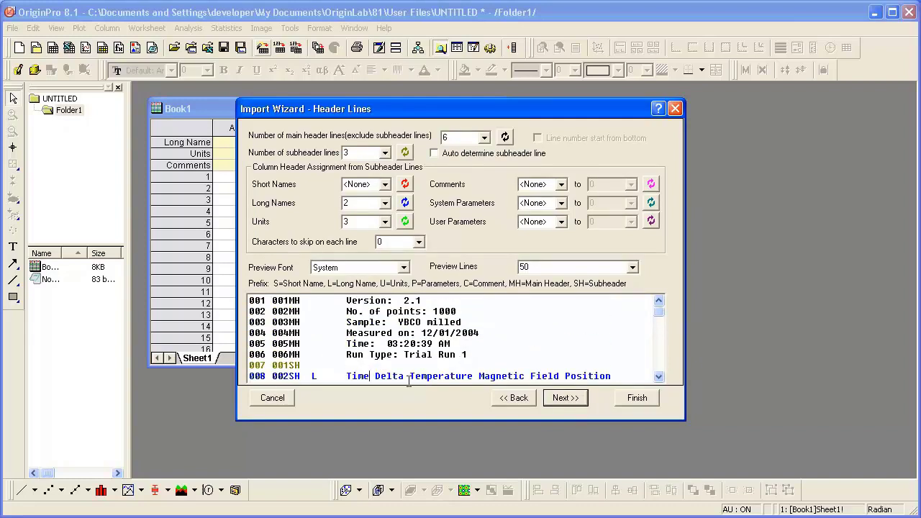
pyautogui.scroll(-3, 403, 370)
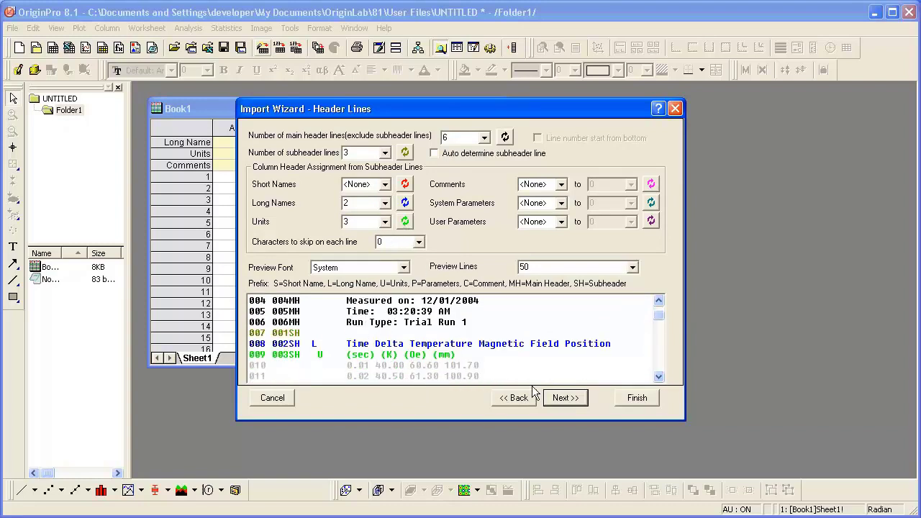
# Keep delimiter-based variable extraction and examine the extracted variables, including the Measured on and Run Type entries.
pyautogui.click(559, 399)
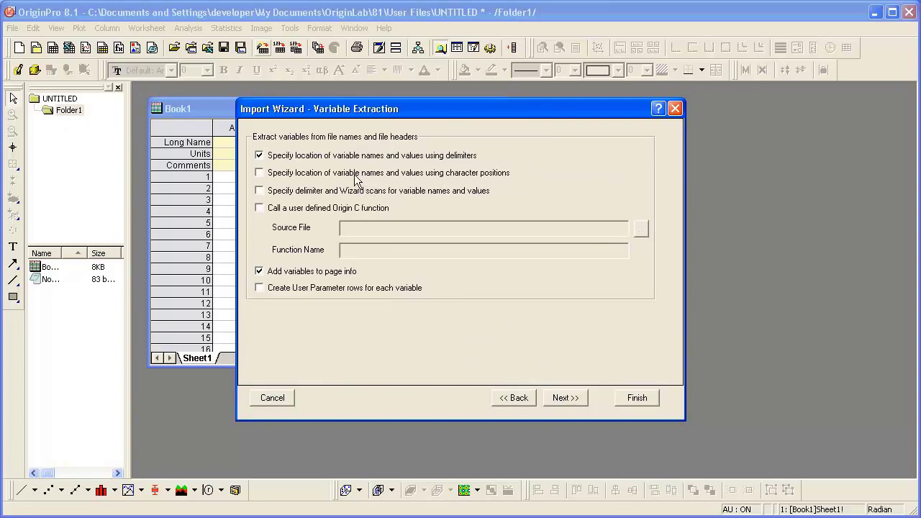
pyautogui.click(561, 396)
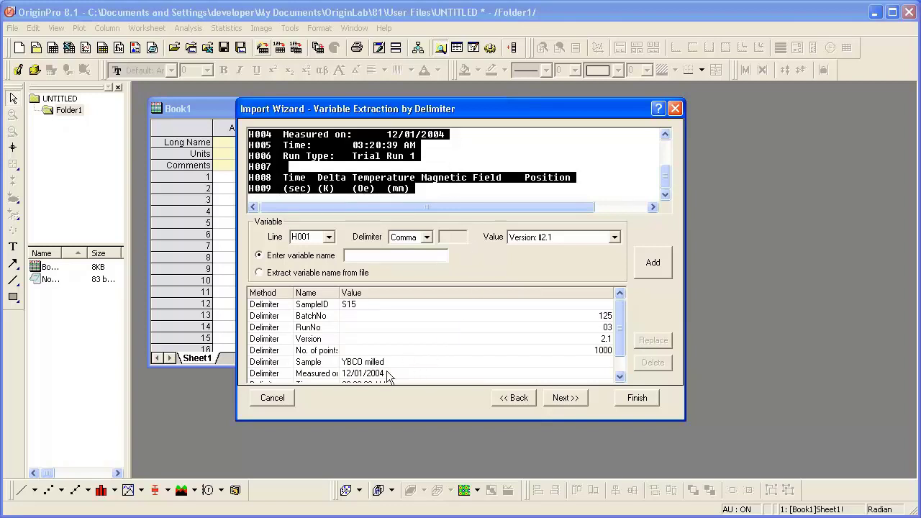
pyautogui.scroll(-1, 367, 375)
pyautogui.click(316, 375)
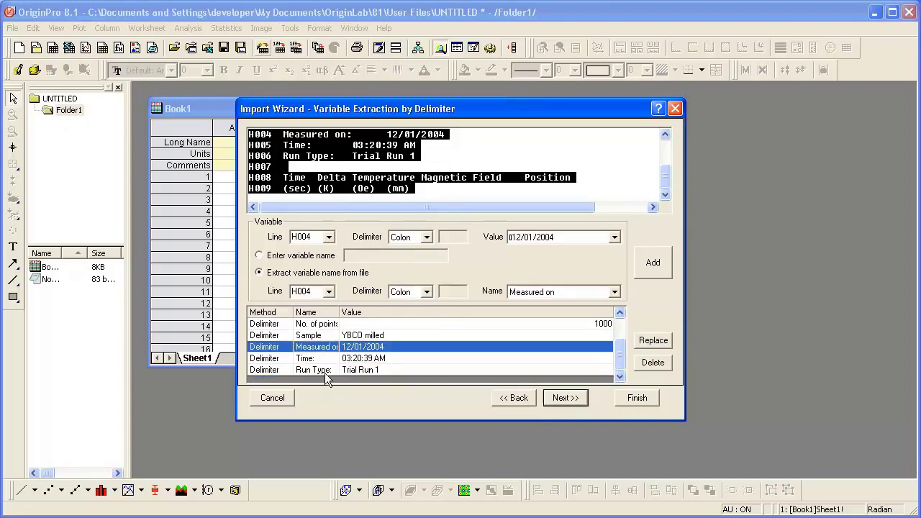
pyautogui.click(325, 373)
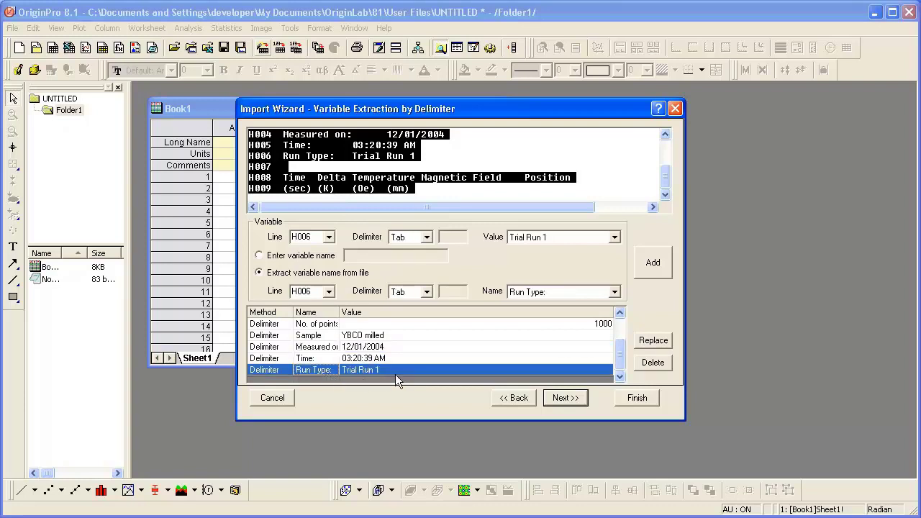
# Accept the data column and data selection settings, then save the filter in the window with advanced filter options enabled.
pyautogui.click(551, 397)
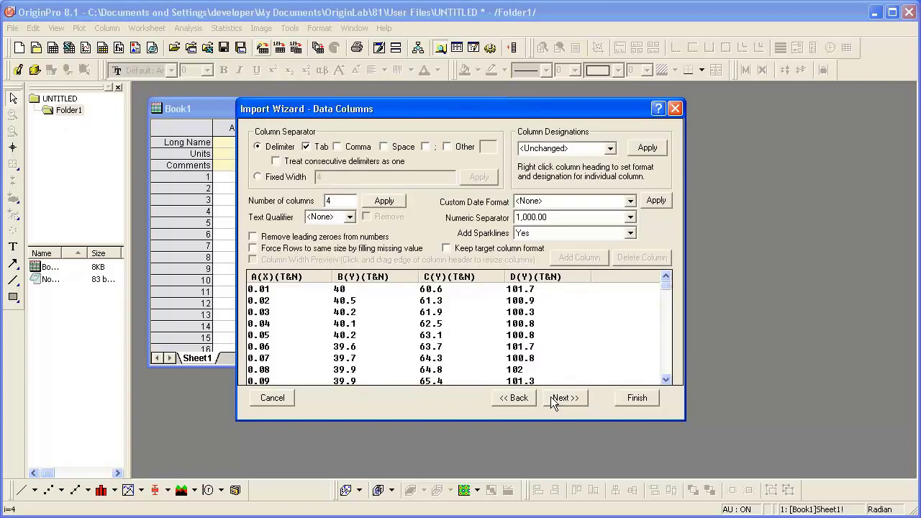
pyautogui.click(553, 398)
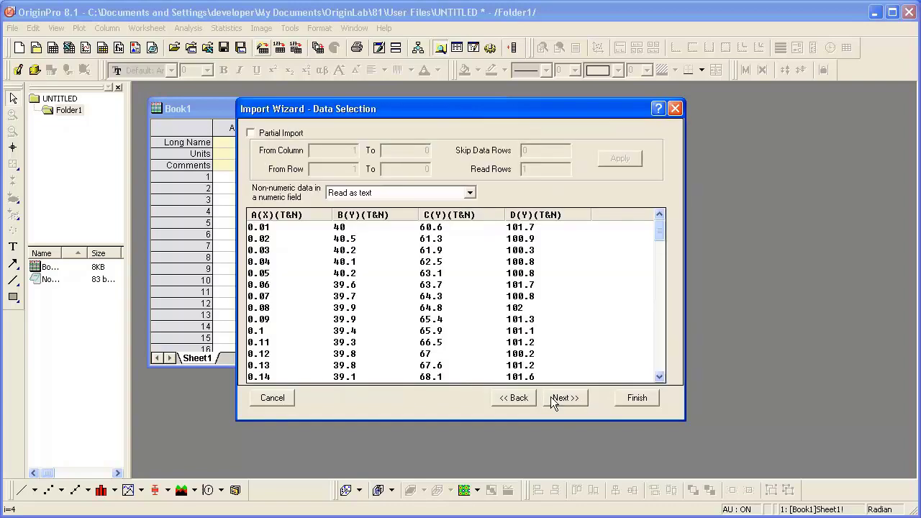
pyautogui.click(554, 398)
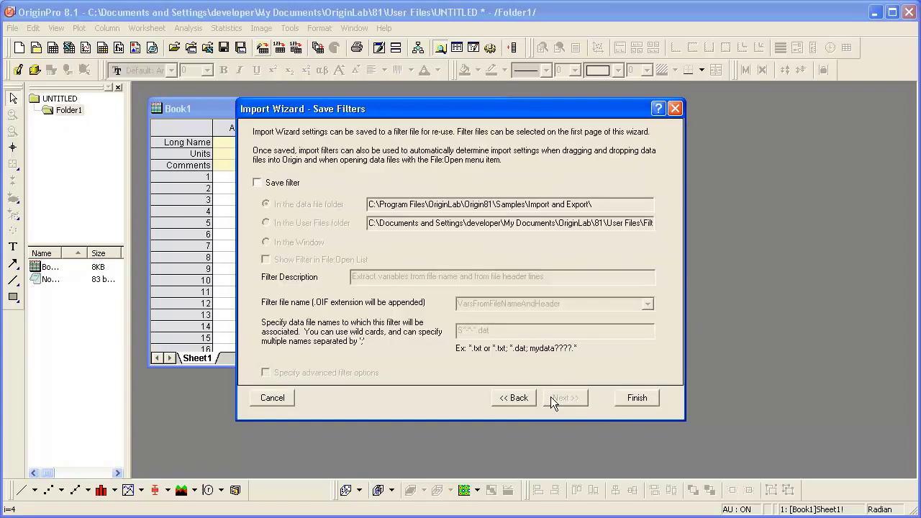
pyautogui.click(284, 183)
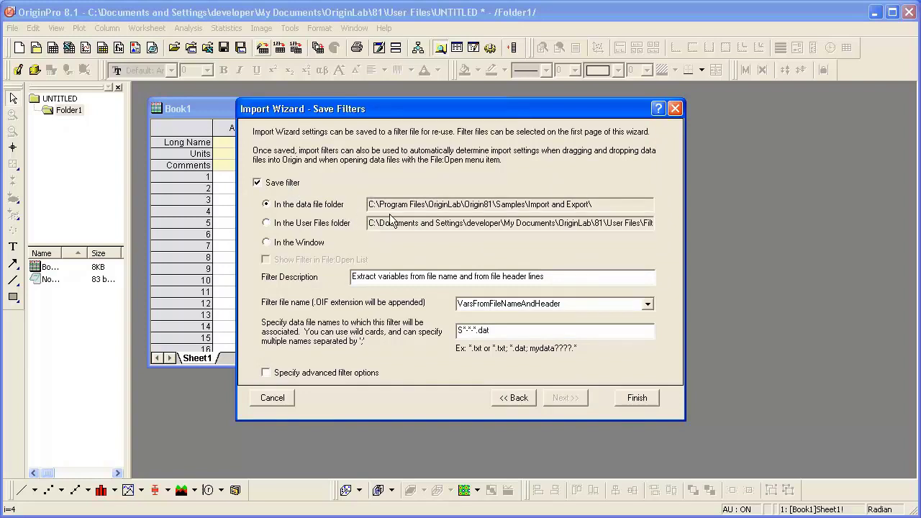
pyautogui.click(315, 245)
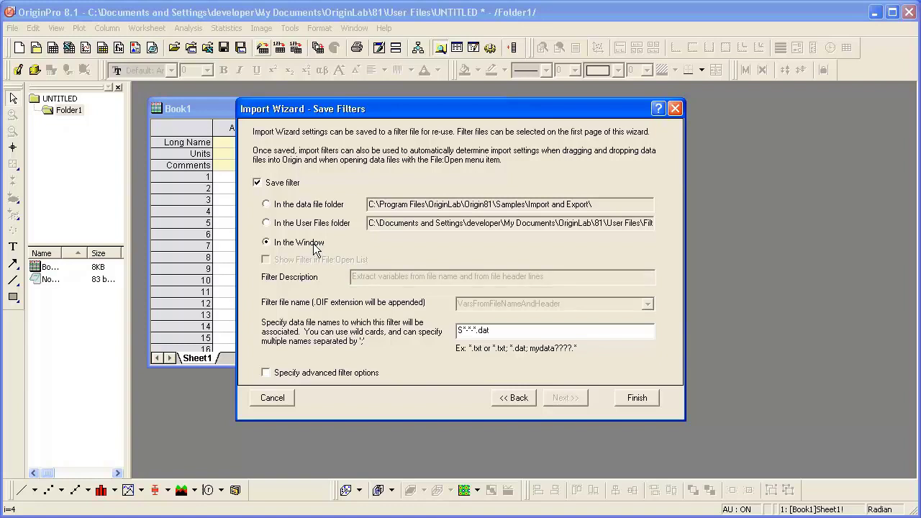
pyautogui.click(342, 374)
# Paste the post-import LabTalk script with col(DegC)=col(2)-273.15 and its units and Delta Temperature long name, then finish the import and widen the workbook.
pyautogui.click(564, 400)
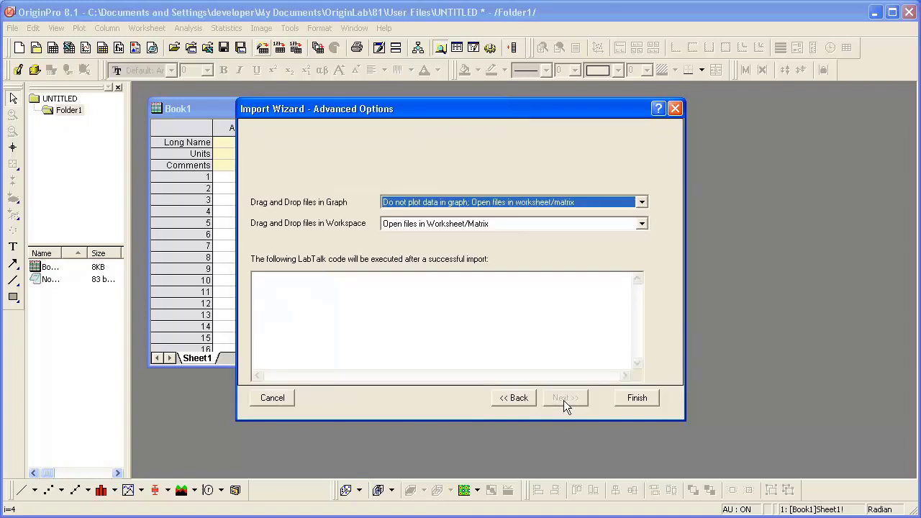
pyautogui.click(441, 328)
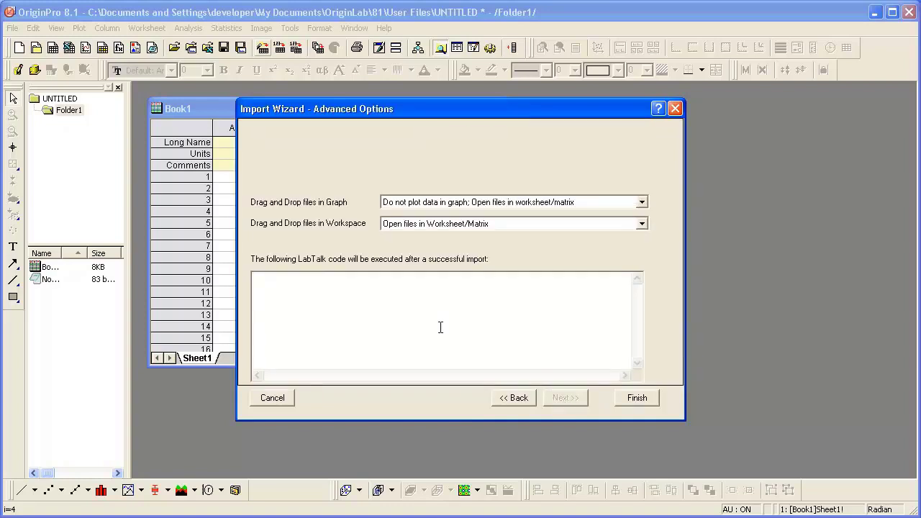
pyautogui.rightClick(291, 309)
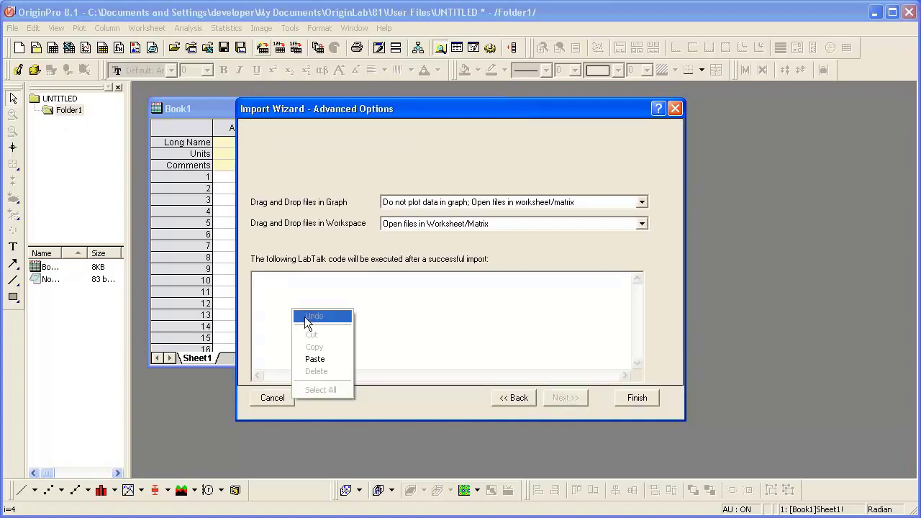
pyautogui.click(330, 360)
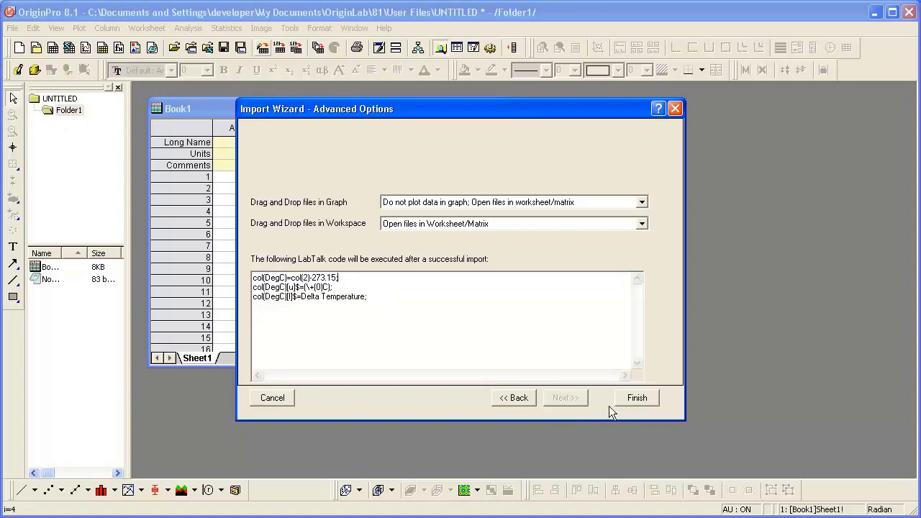
pyautogui.click(637, 401)
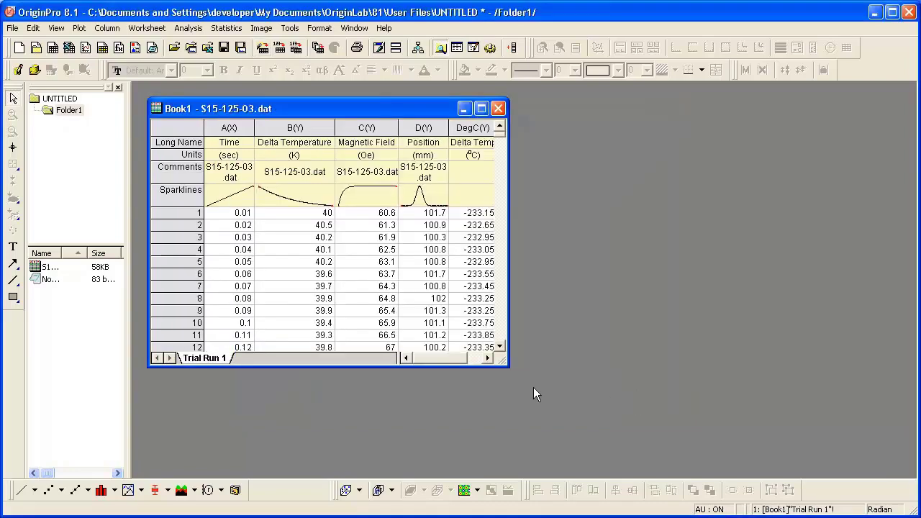
pyautogui.moveTo(509, 368); pyautogui.dragTo(622, 387)
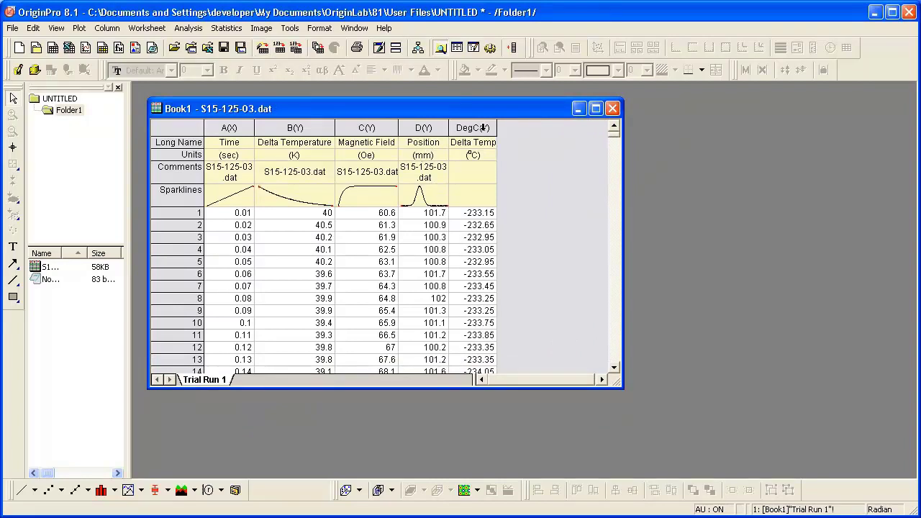
# Import S21-235-07.dat into Book1 through the Import Wizard, using the filter in the active window and replacing the existing data.
pyautogui.click(263, 52)
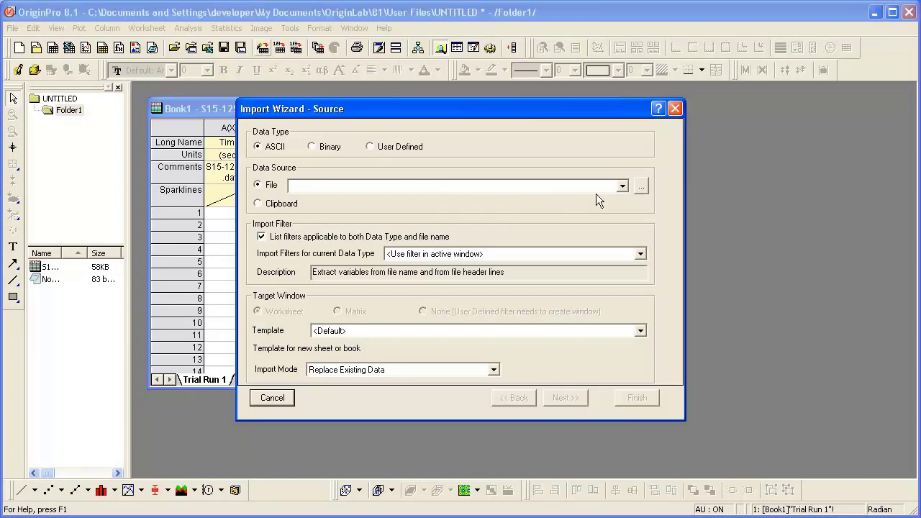
pyautogui.click(642, 187)
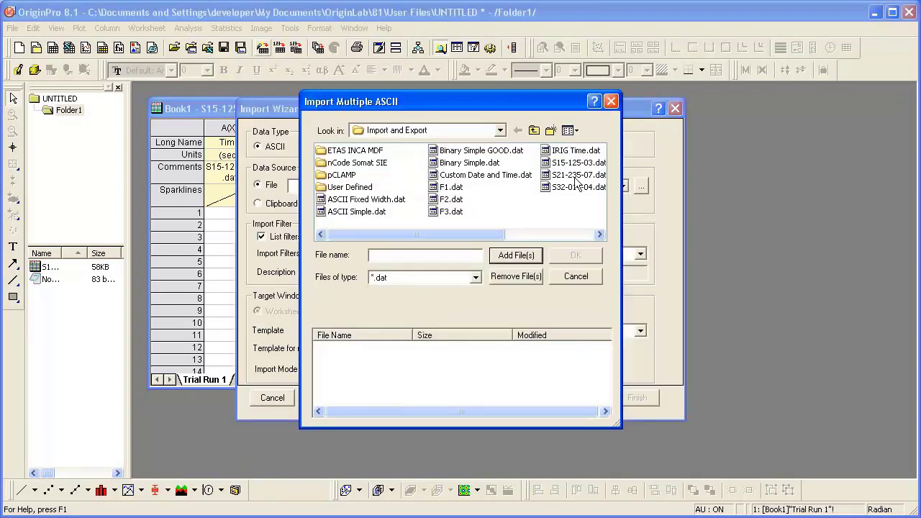
pyautogui.click(576, 177)
pyautogui.doubleClick(577, 182)
pyautogui.click(590, 254)
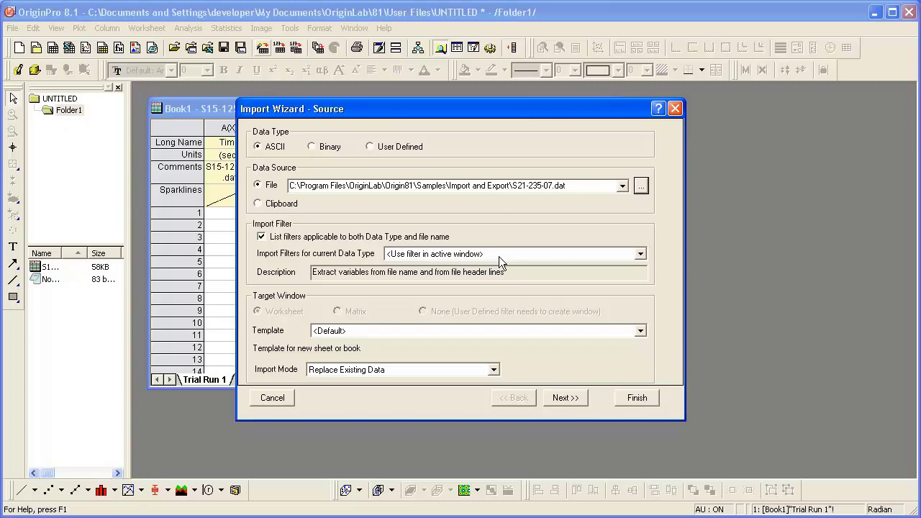
pyautogui.click(628, 400)
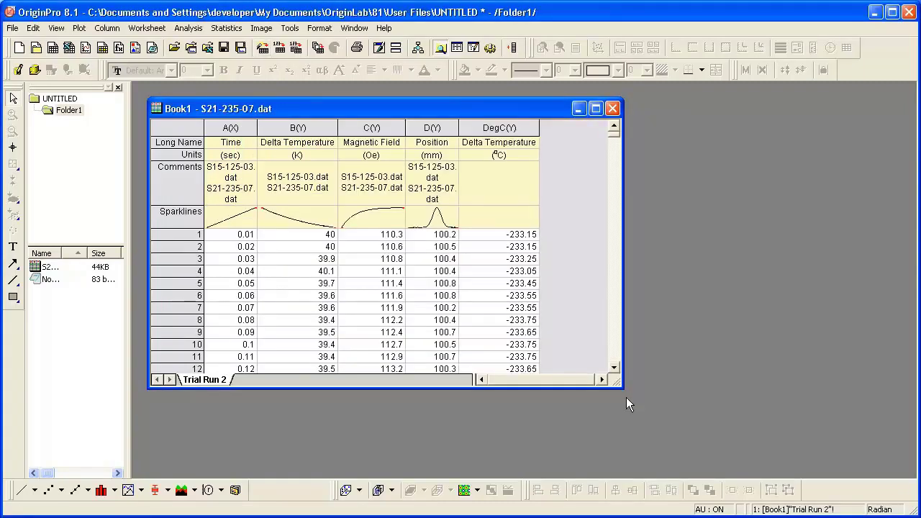